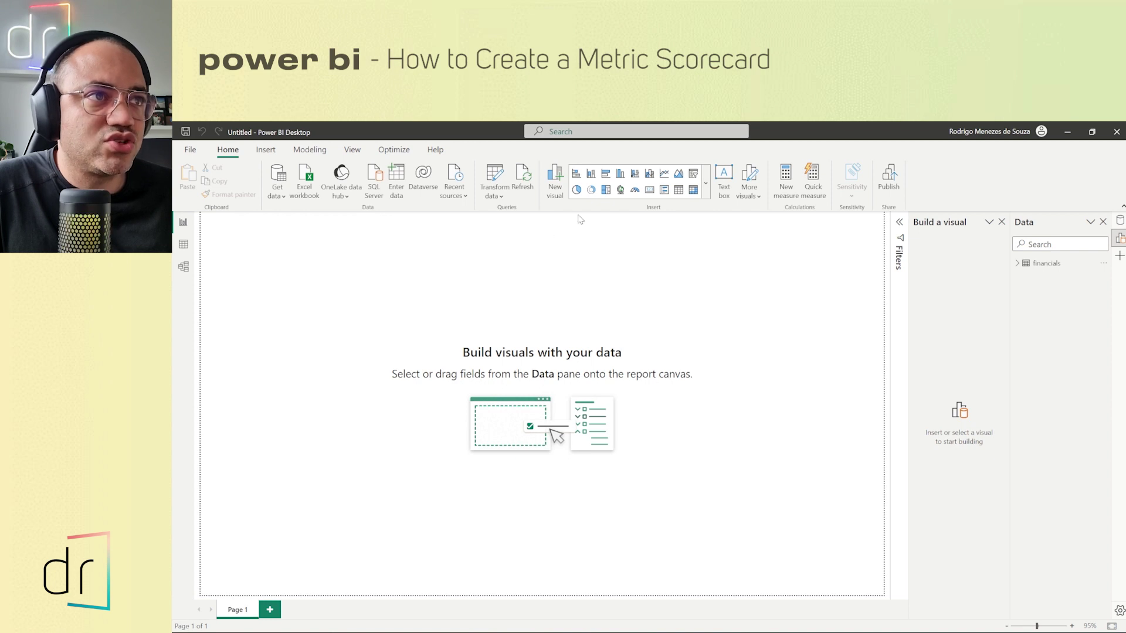
# Step: Insert a clustered column chart on the report page showing Sales by Country and adjust its width
pyautogui.click(621, 175)
pyautogui.moveTo(332, 343); pyautogui.dragTo(450, 575)
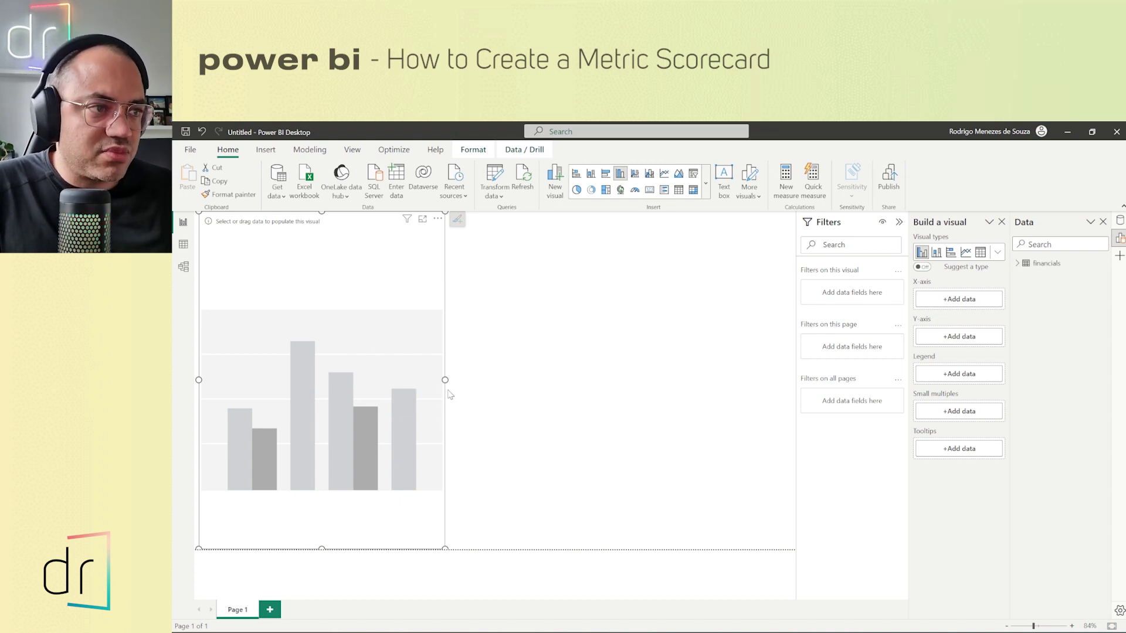
pyautogui.moveTo(445, 381); pyautogui.dragTo(436, 381)
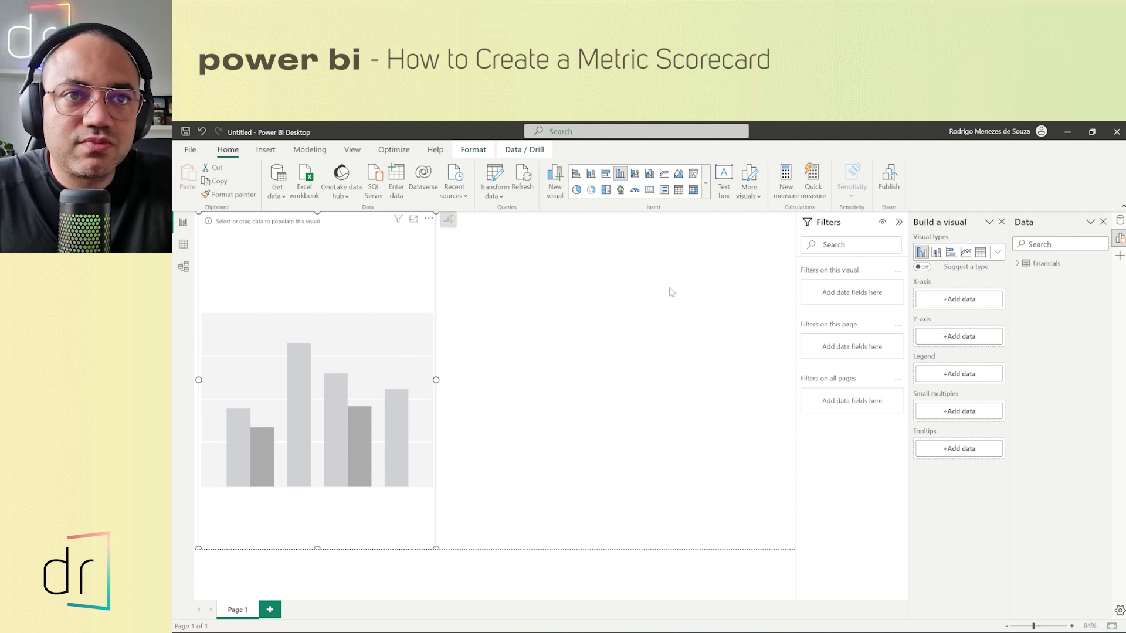
pyautogui.click(1018, 263)
pyautogui.click(1035, 304)
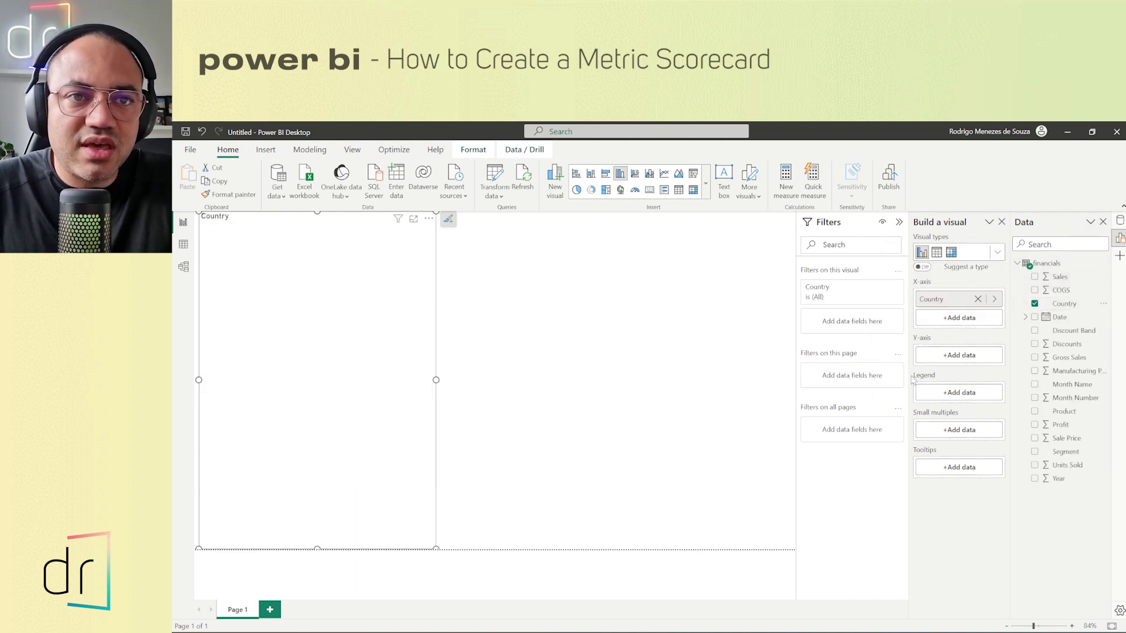
pyautogui.click(1035, 277)
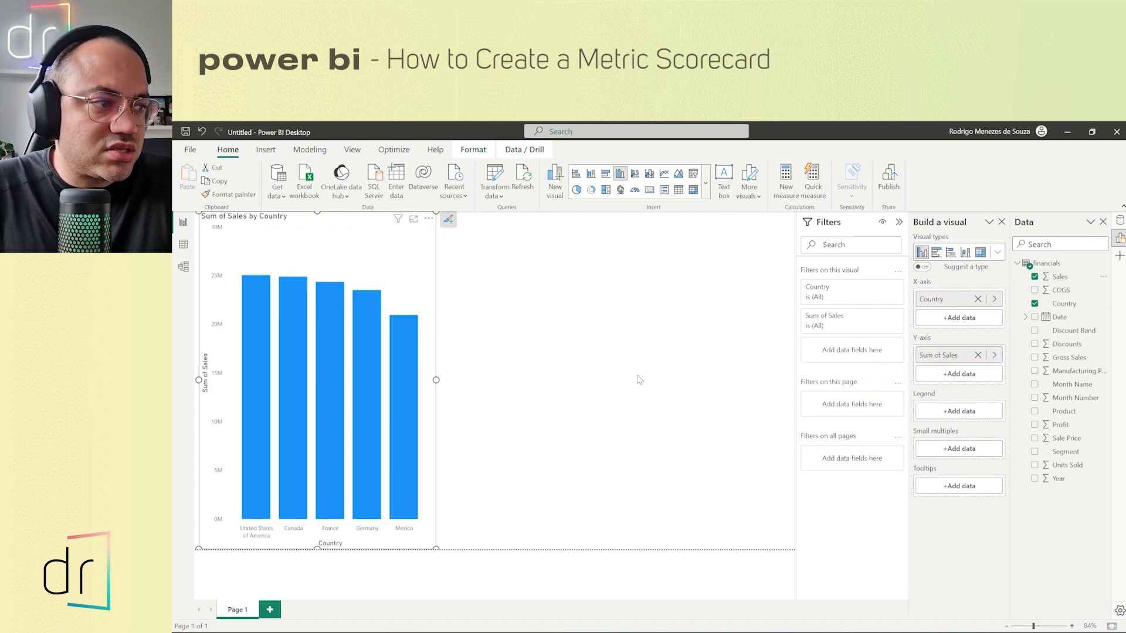
pyautogui.moveTo(435, 380); pyautogui.dragTo(464, 381)
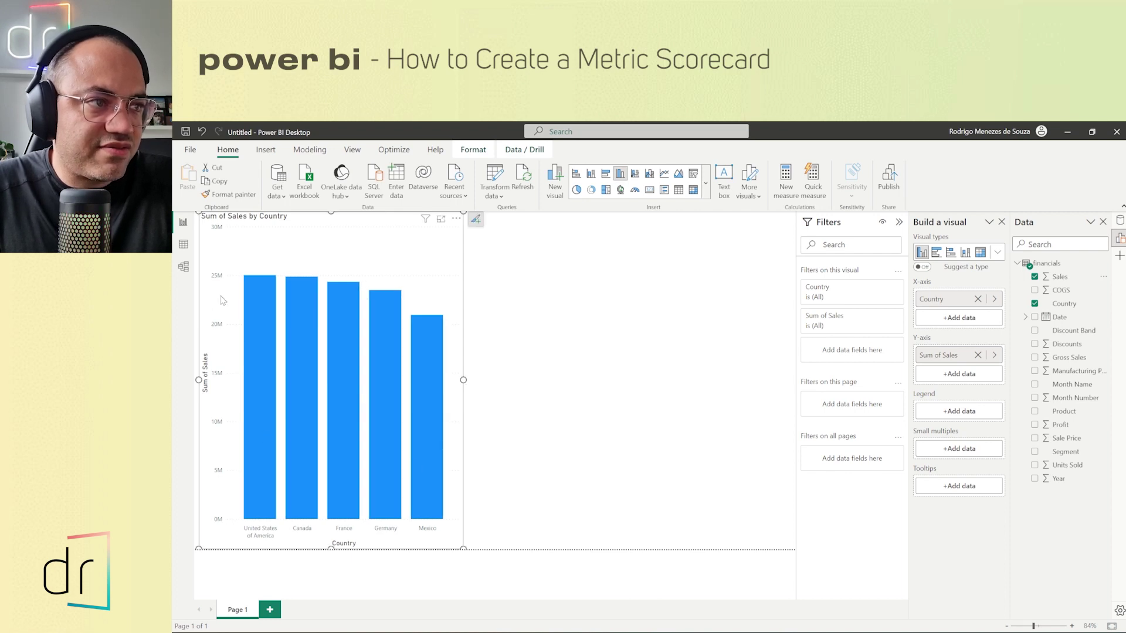
# Step: Convert the Sales by Country column chart into a treemap and narrow it slightly
pyautogui.moveTo(263, 346)
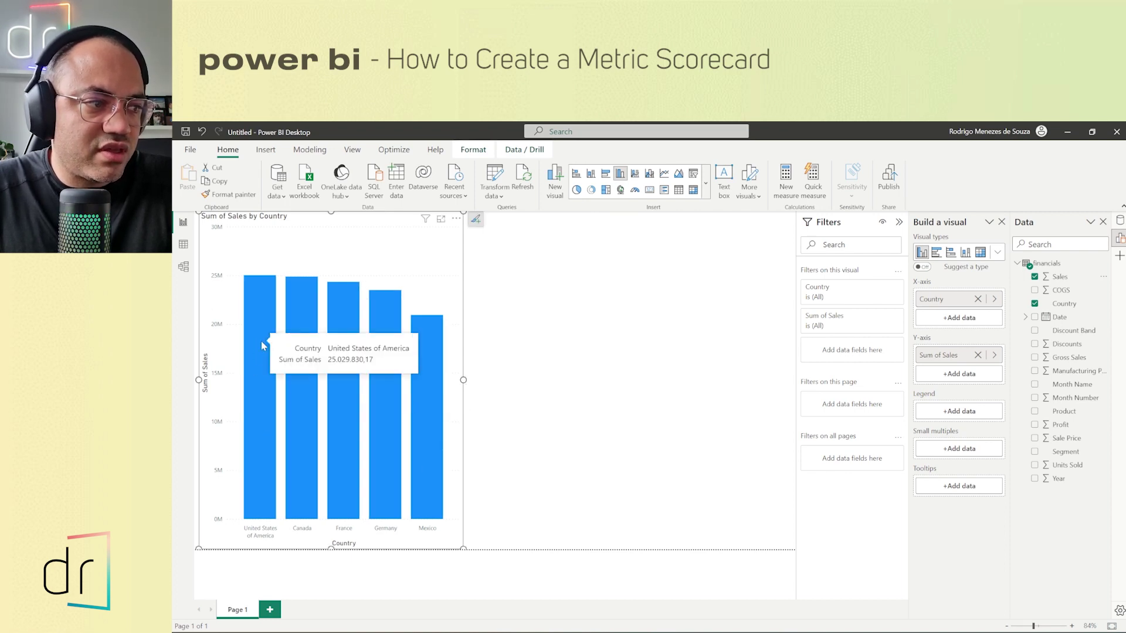
pyautogui.moveTo(413, 424)
pyautogui.moveTo(370, 397)
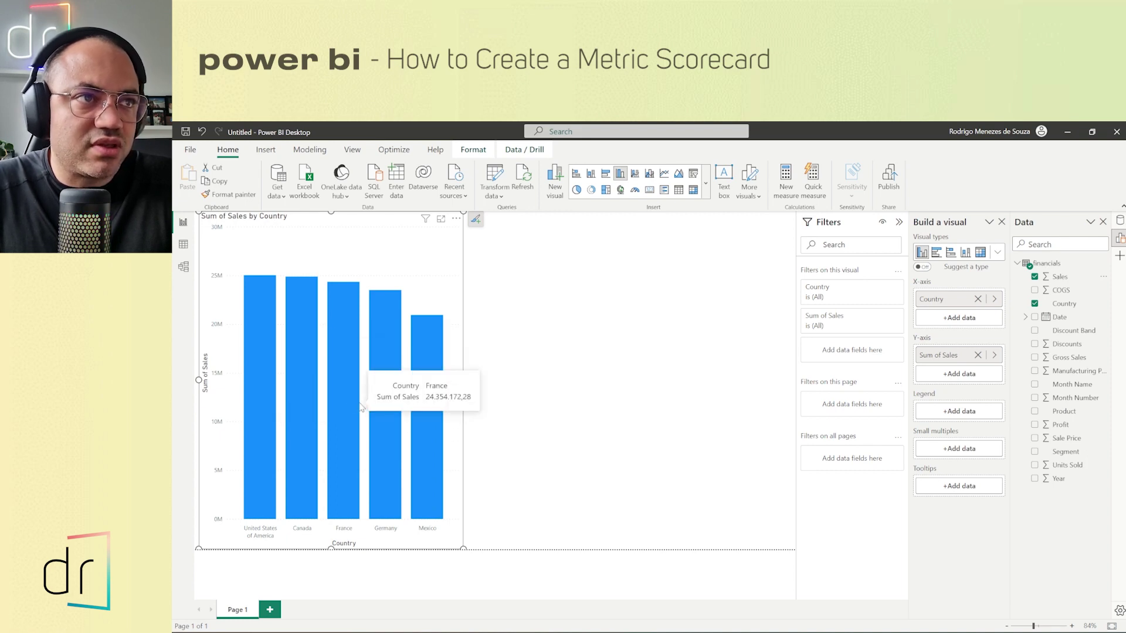
pyautogui.click(606, 190)
pyautogui.moveTo(463, 380); pyautogui.dragTo(460, 380)
pyautogui.click(536, 433)
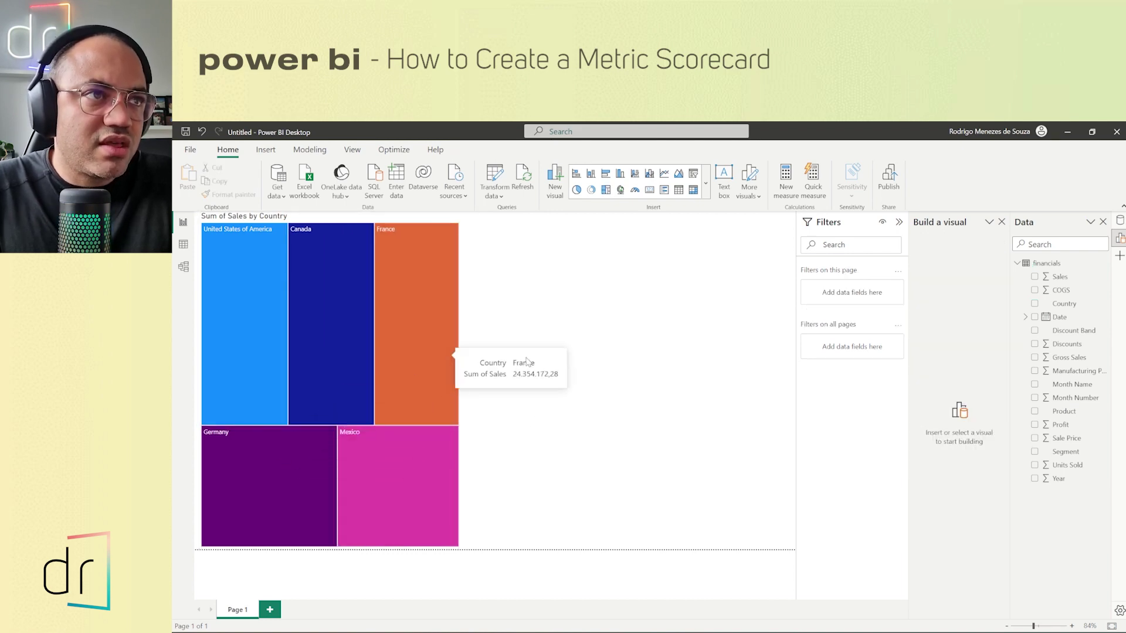
# Step: Add a line chart of Sales by Month from the Date hierarchy, filling the page beside the treemap, and collapse the filters
pyautogui.click(664, 174)
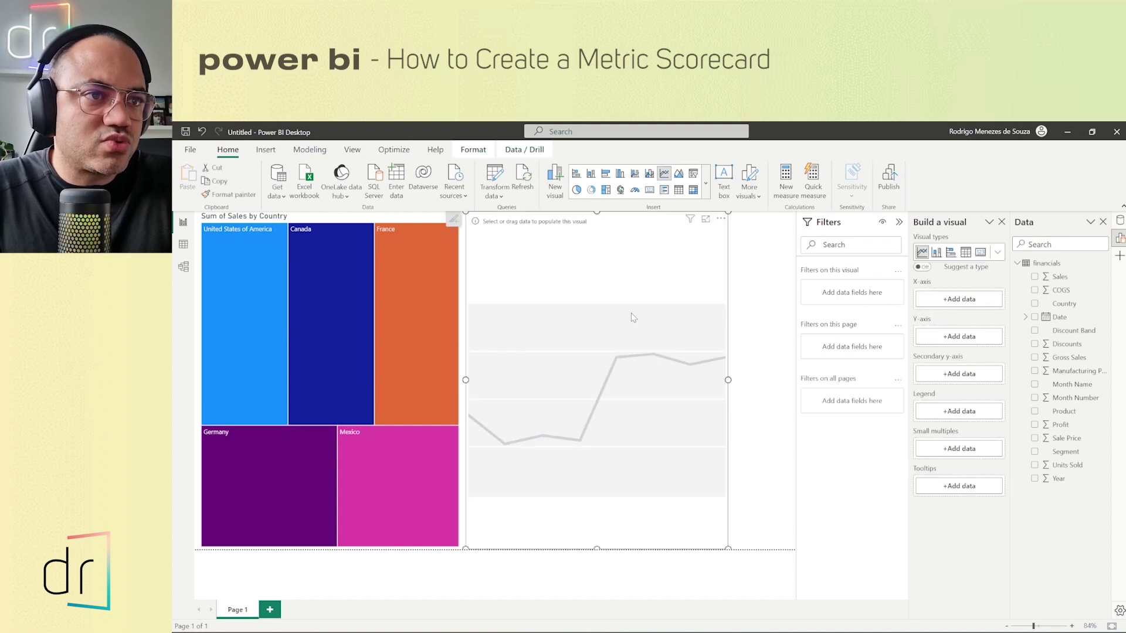
pyautogui.moveTo(728, 380); pyautogui.dragTo(795, 380)
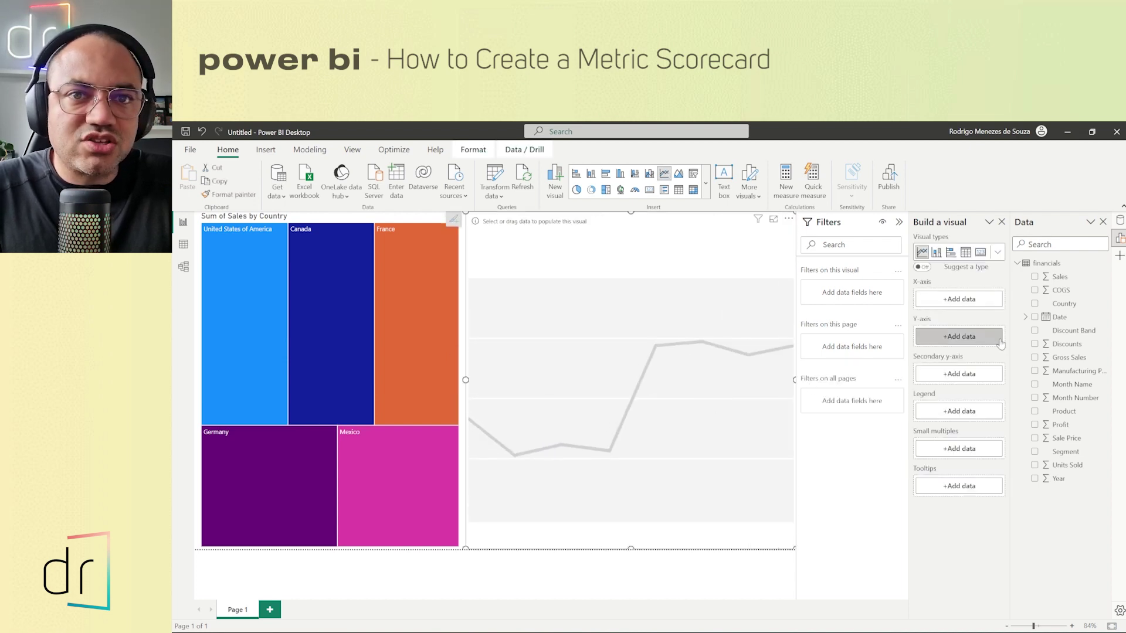
pyautogui.click(1026, 317)
pyautogui.click(1035, 331)
pyautogui.click(1051, 370)
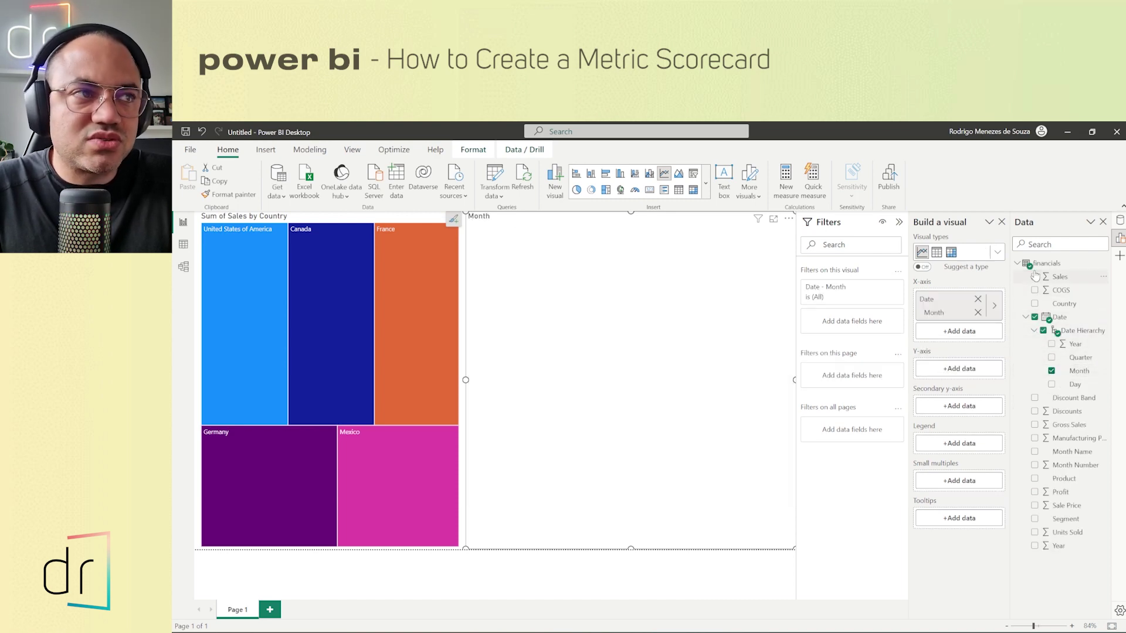
pyautogui.click(1036, 276)
pyautogui.click(1035, 276)
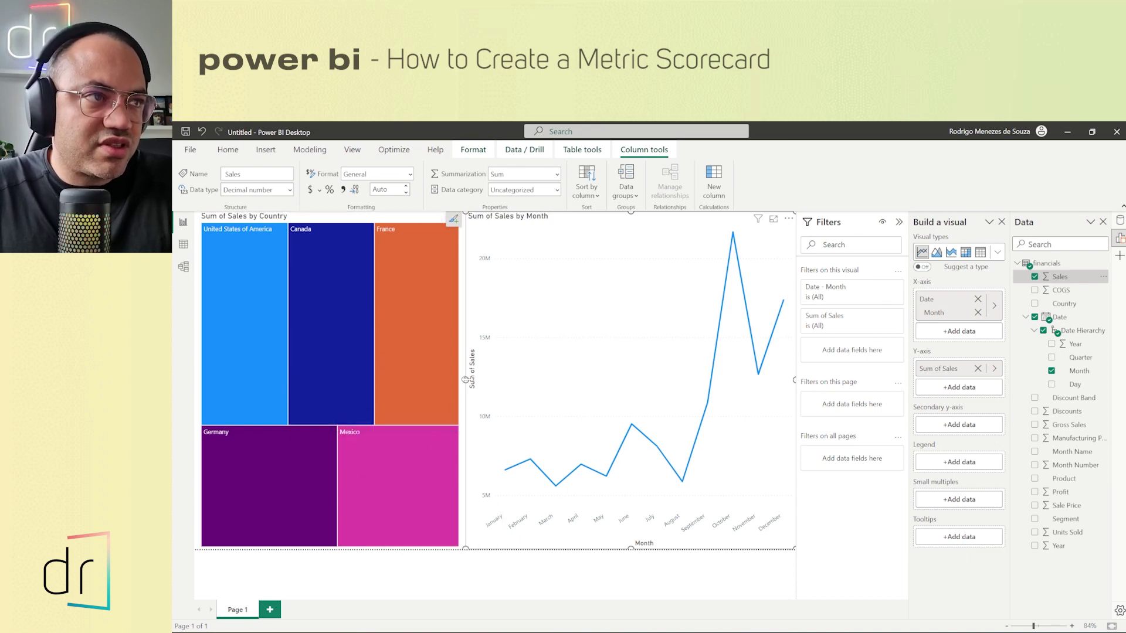
pyautogui.moveTo(465, 380); pyautogui.dragTo(461, 380)
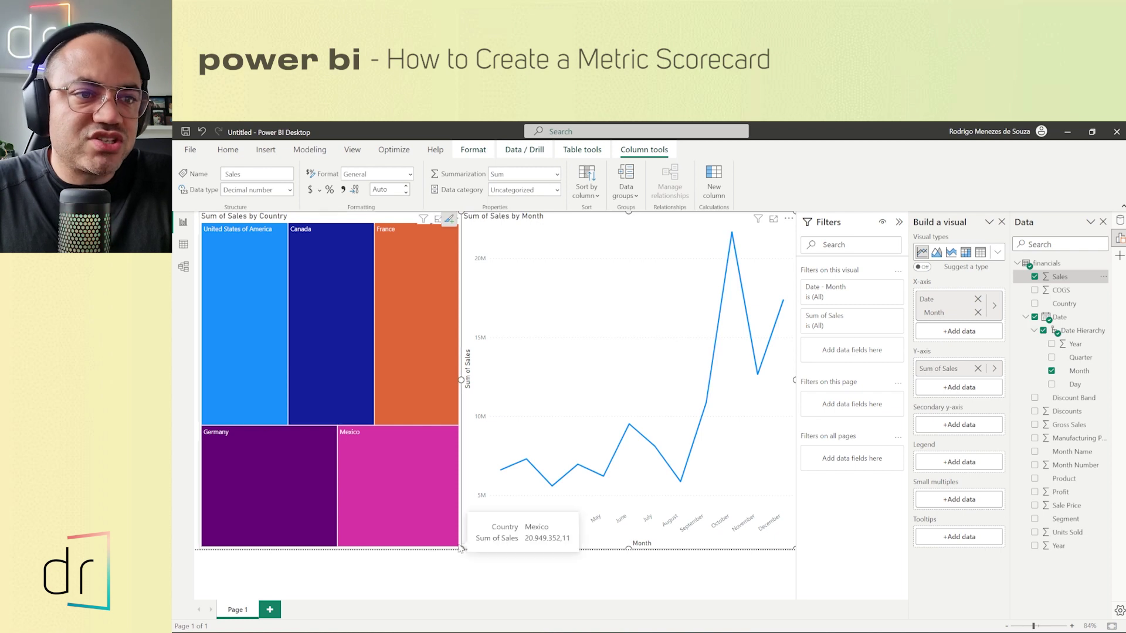
pyautogui.click(899, 222)
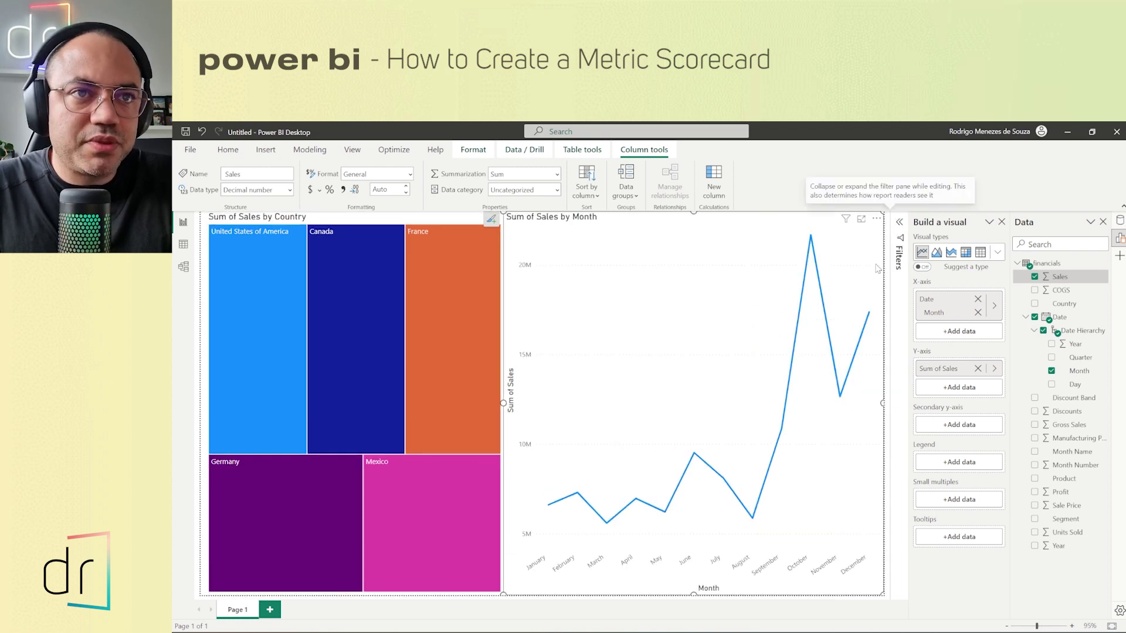
# Step: Start publishing the report and save the file as Sales_Scorecard in the Downloads folder
pyautogui.click(228, 154)
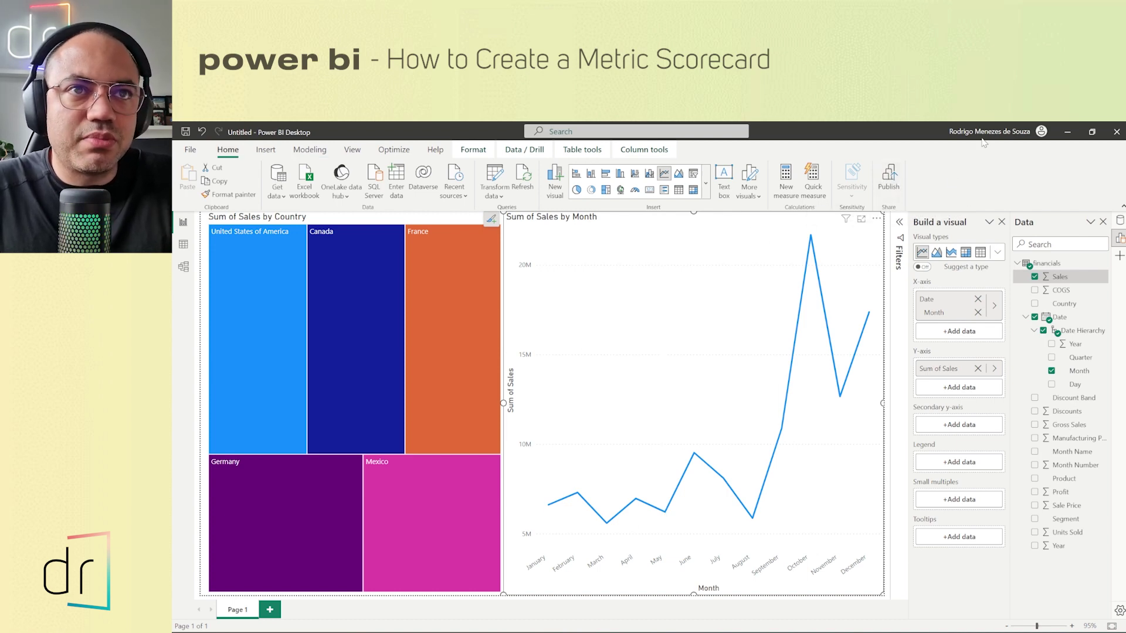
pyautogui.click(890, 177)
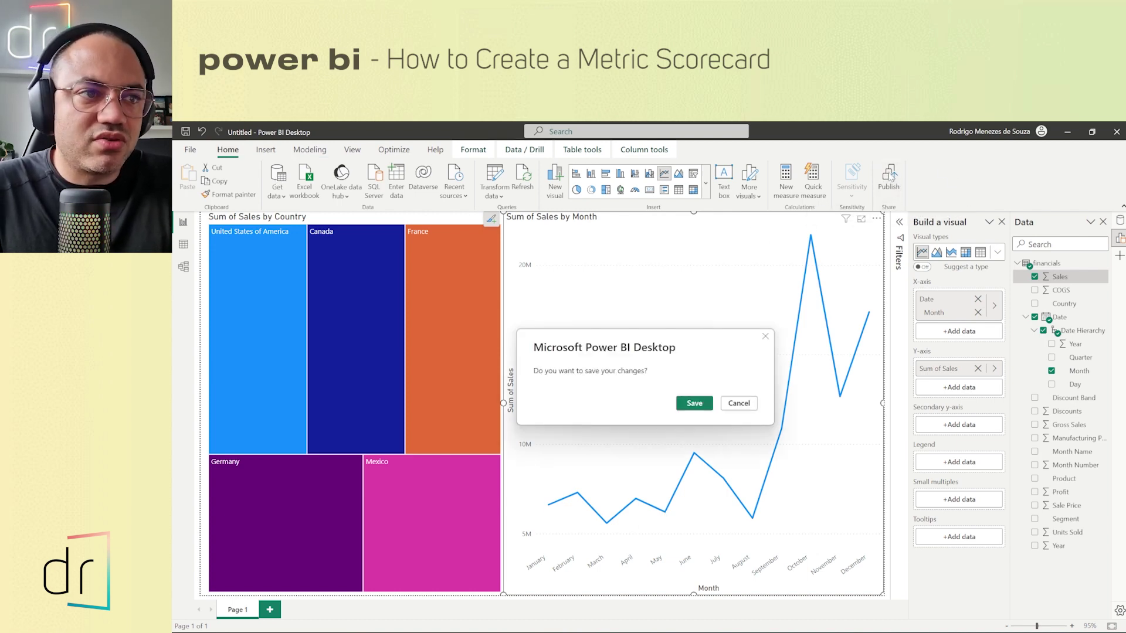
pyautogui.click(704, 404)
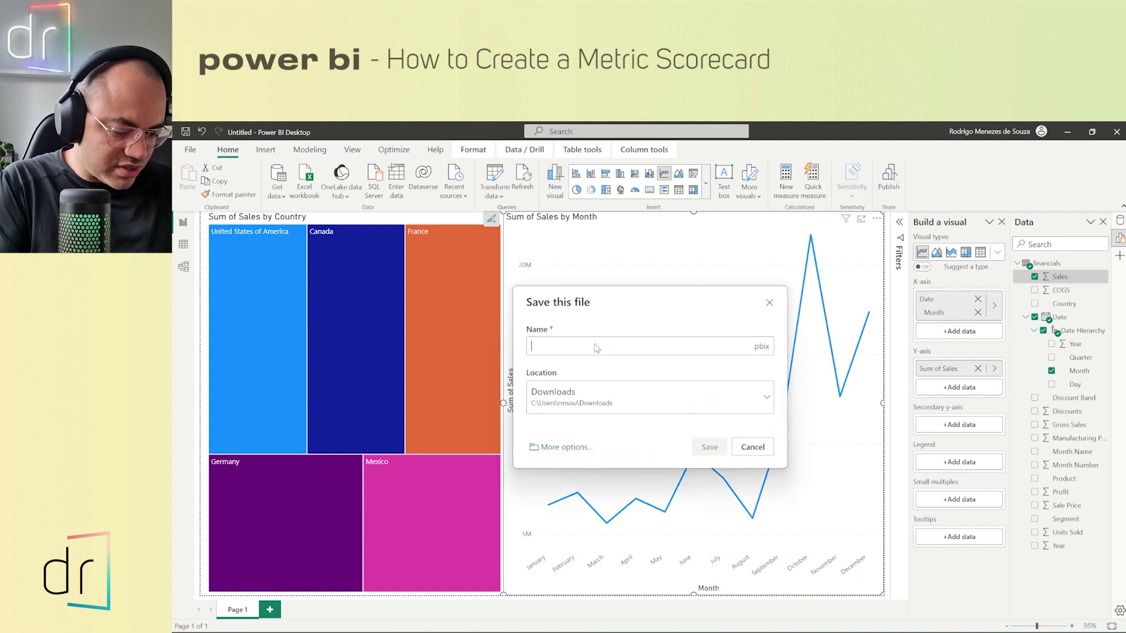
pyautogui.write('Sales Scorecard')
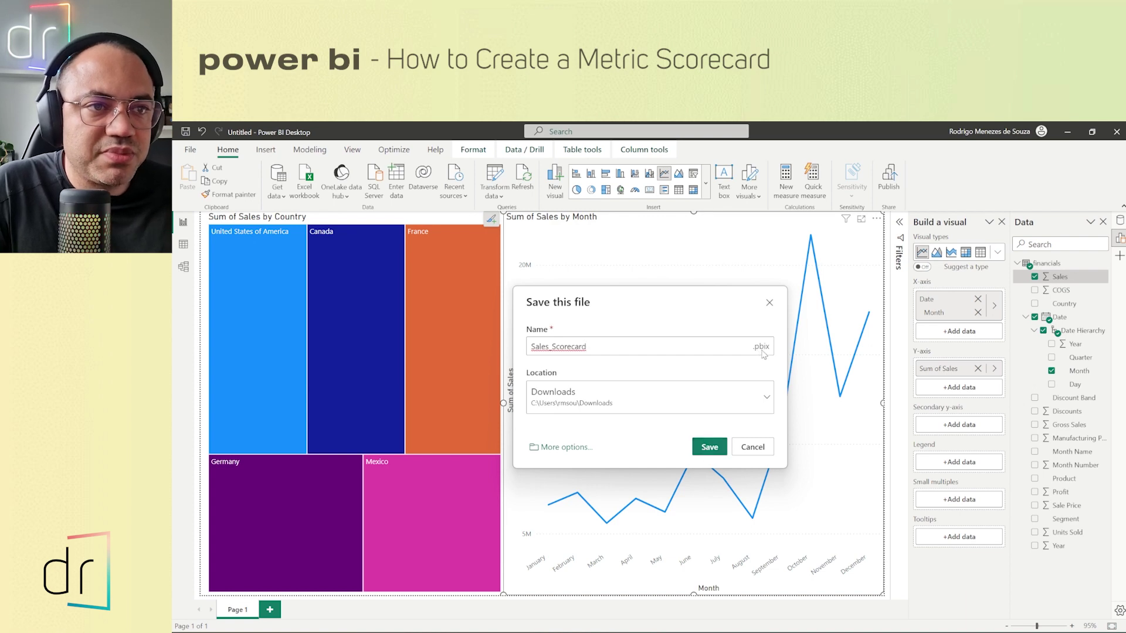
pyautogui.click(709, 448)
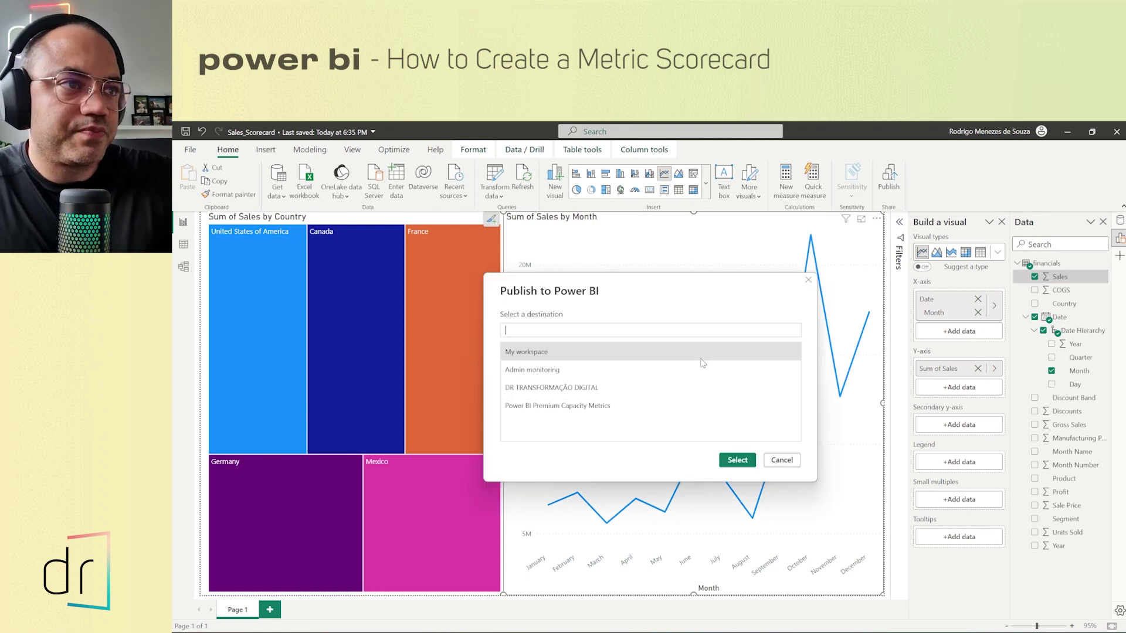
# Step: Publish the report to My workspace and view it in a maximized browser window
pyautogui.click(517, 356)
pyautogui.click(738, 461)
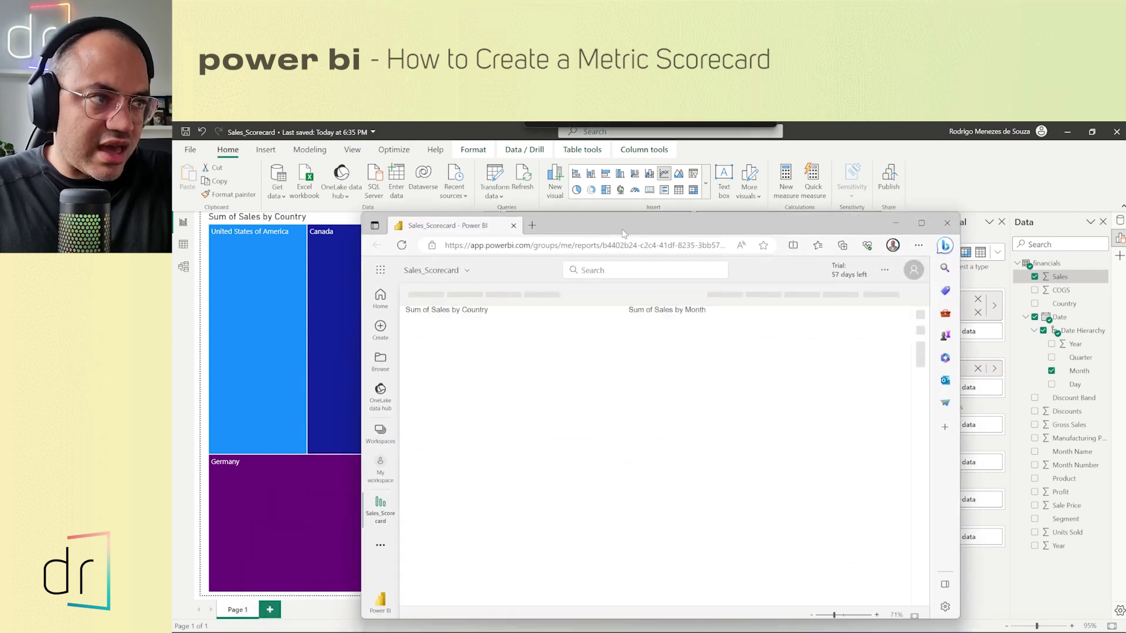
pyautogui.click(922, 218)
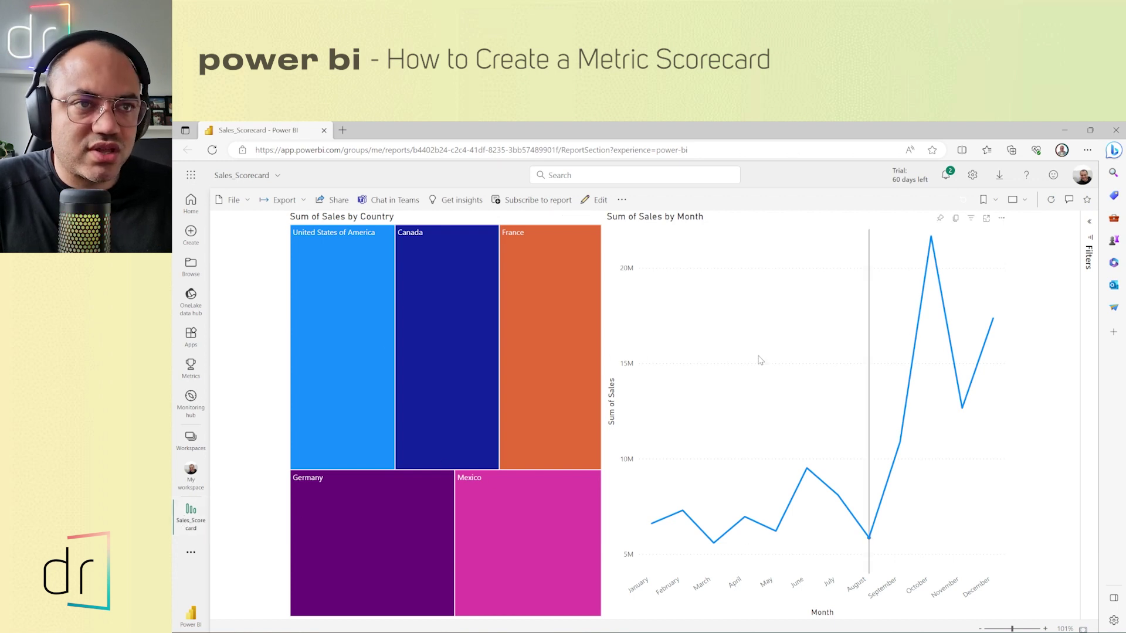
pyautogui.moveTo(529, 375)
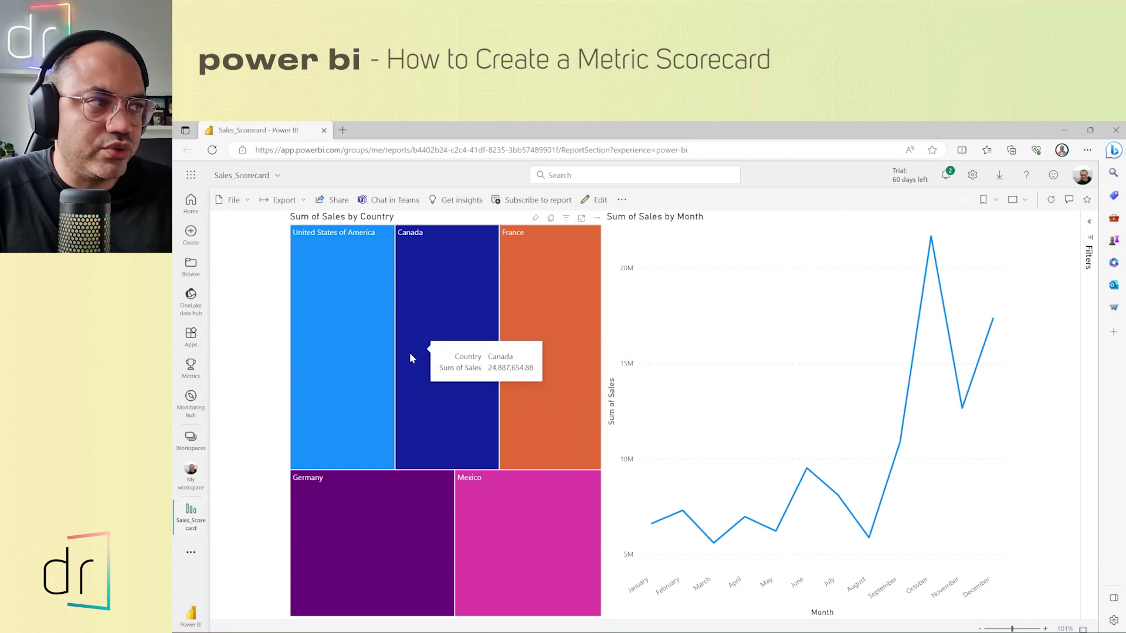
# Step: Create a new scorecard from the Metrics hub of the Power BI service
pyautogui.click(190, 374)
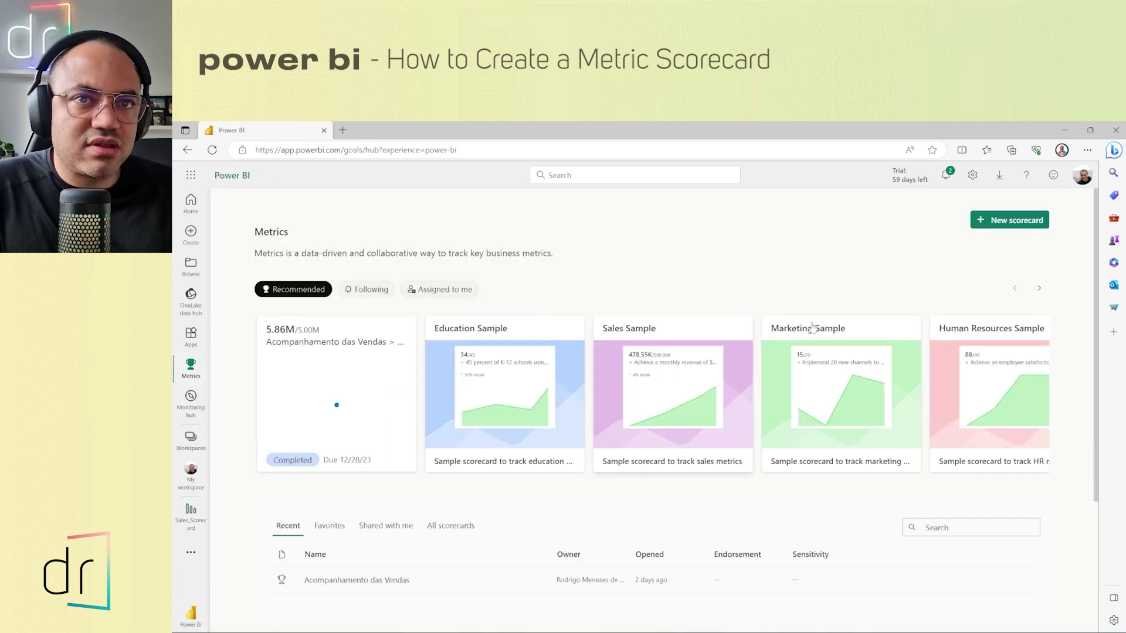
pyautogui.scroll(-3, 779, 485)
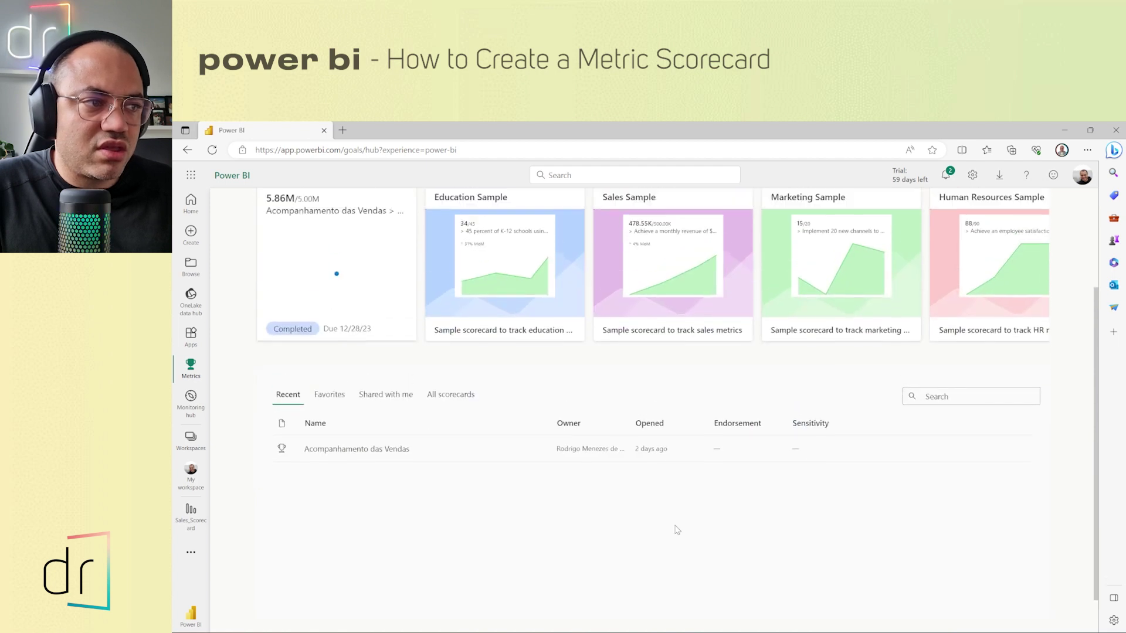
pyautogui.scroll(3, 674, 528)
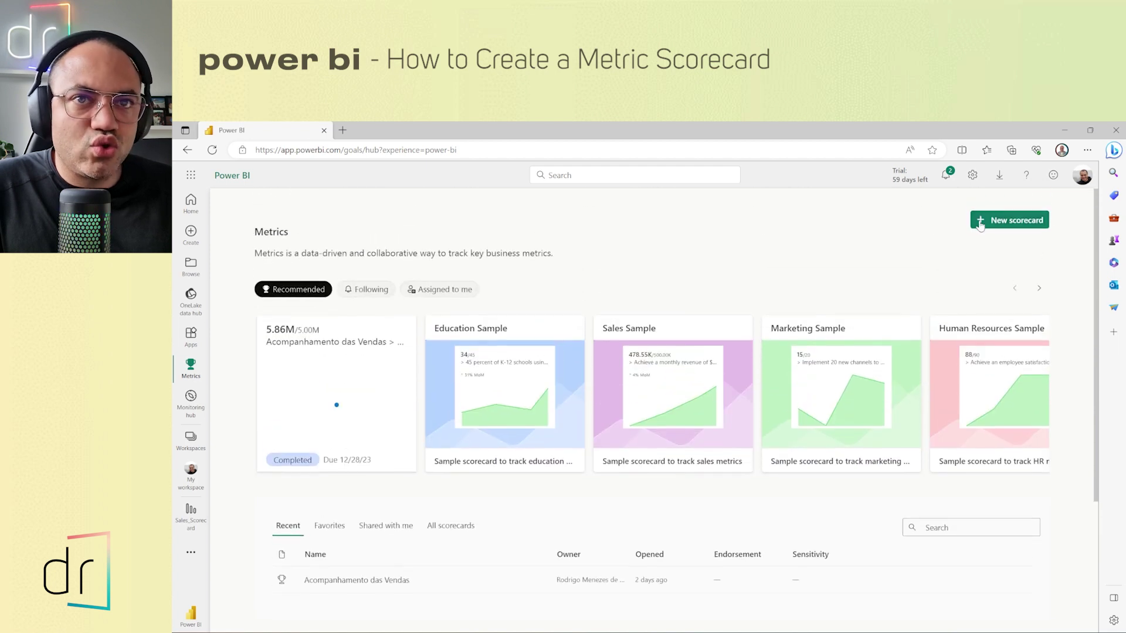
pyautogui.click(1009, 221)
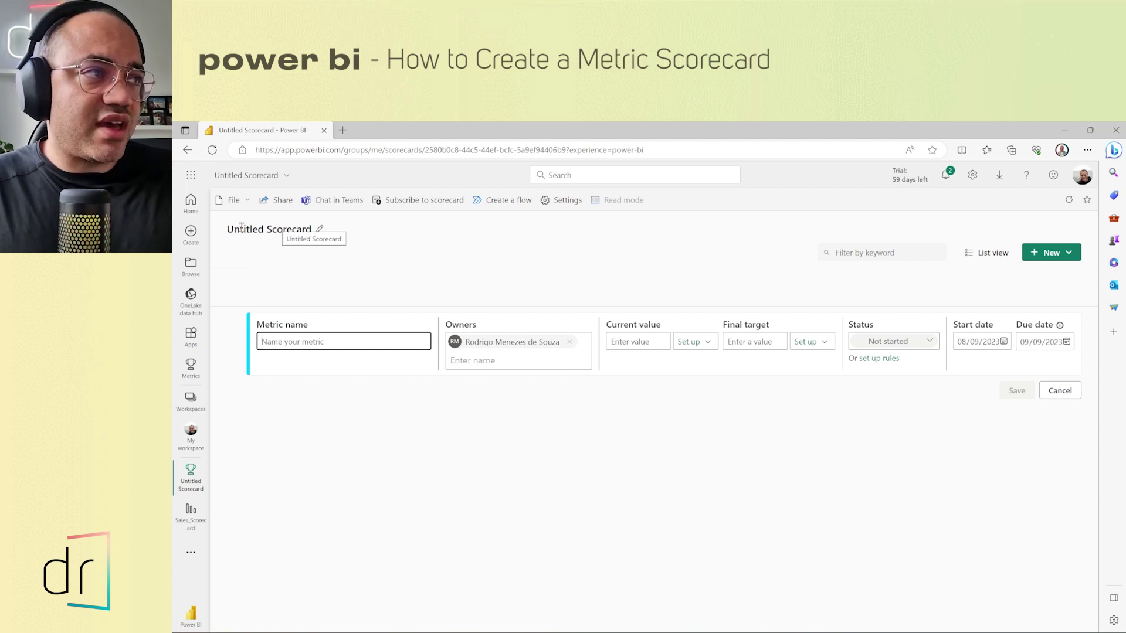
# Step: Rename the untitled scorecard as Sales Scorecard
pyautogui.click(320, 229)
pyautogui.click(291, 225)
pyautogui.moveTo(277, 229); pyautogui.dragTo(229, 230)
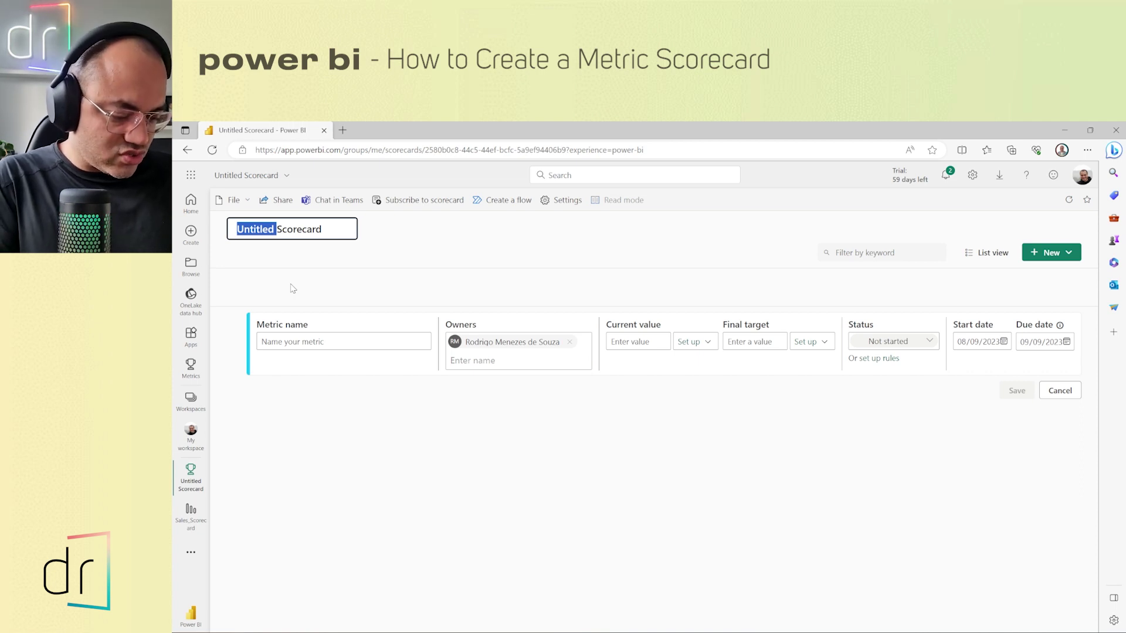
pyautogui.write('Sales')
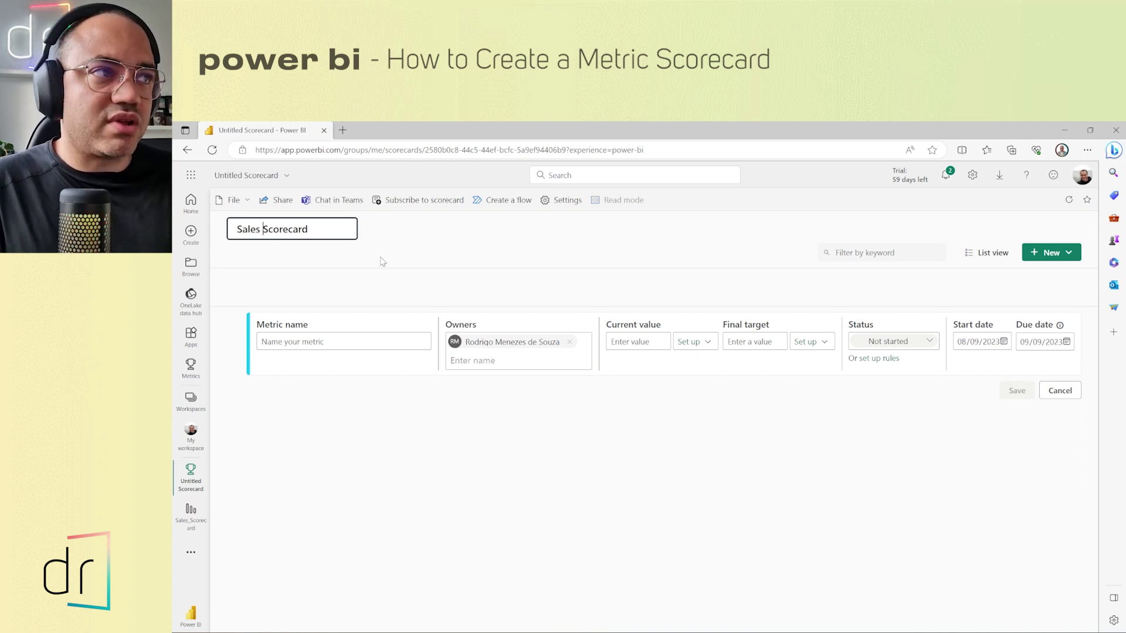
pyautogui.click(398, 250)
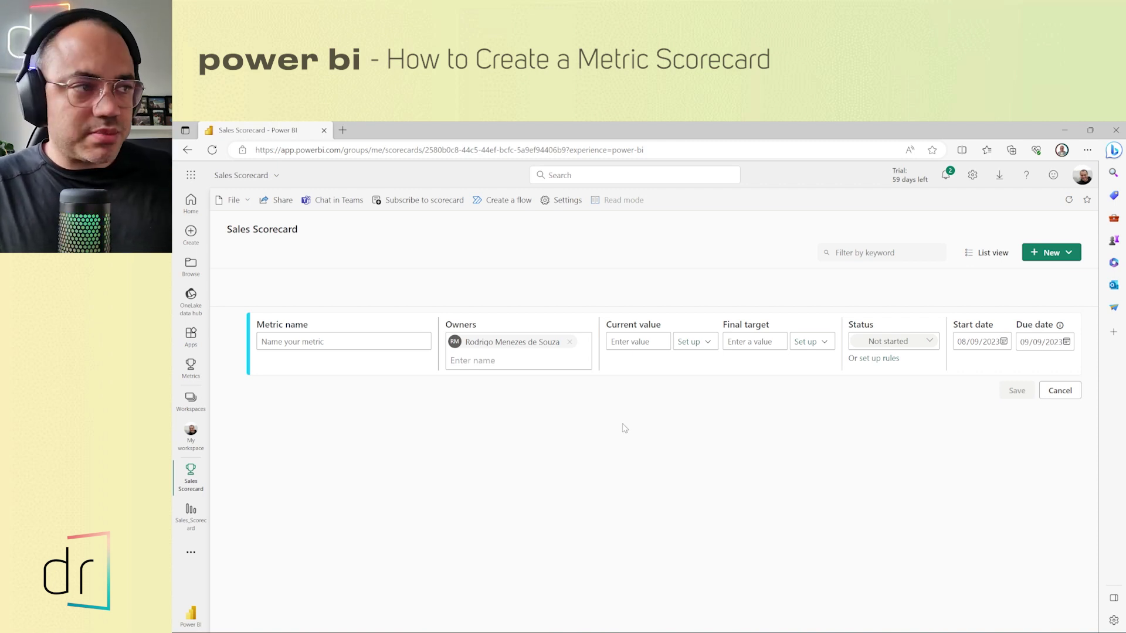
# Step: Name the new metric Canada Sales x USA Sales
pyautogui.click(309, 345)
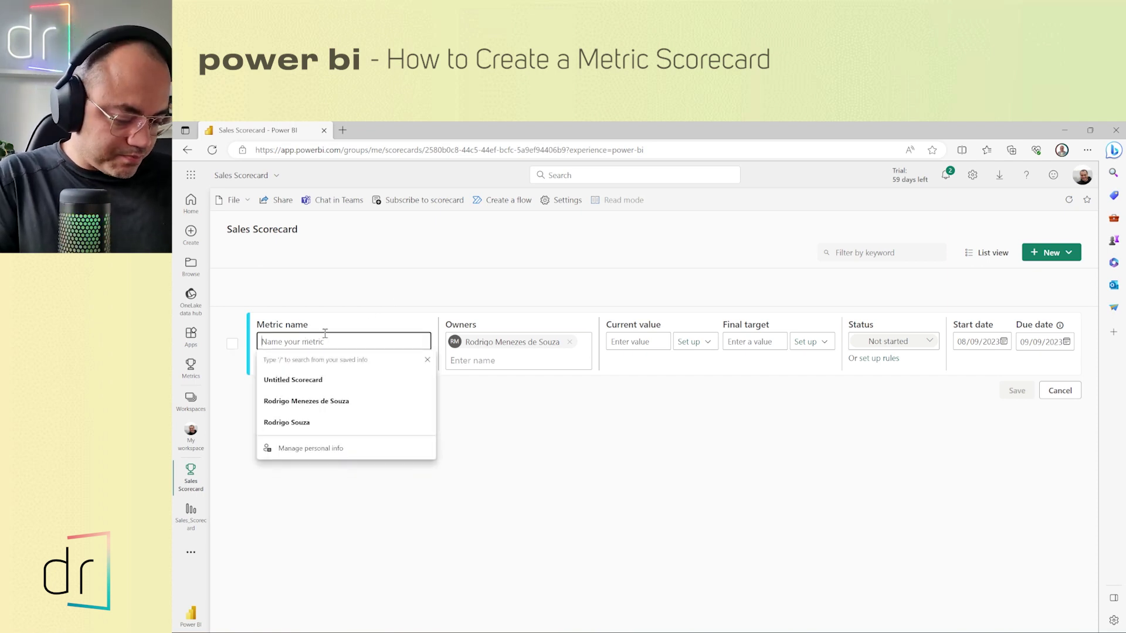
pyautogui.write('Sale')
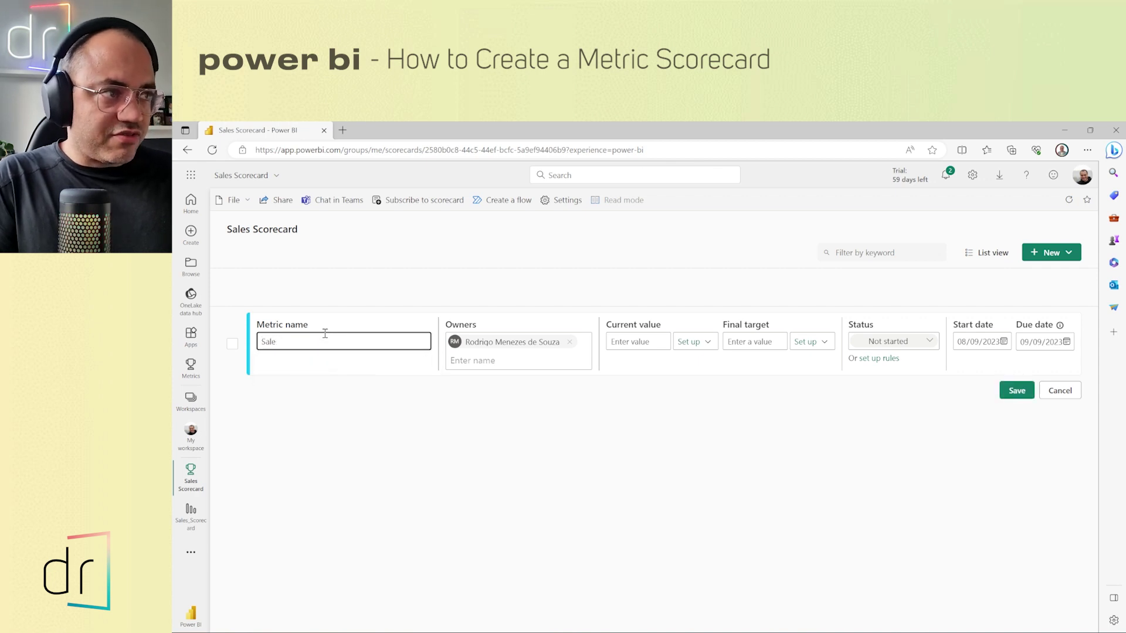
pyautogui.press('BackSpace')
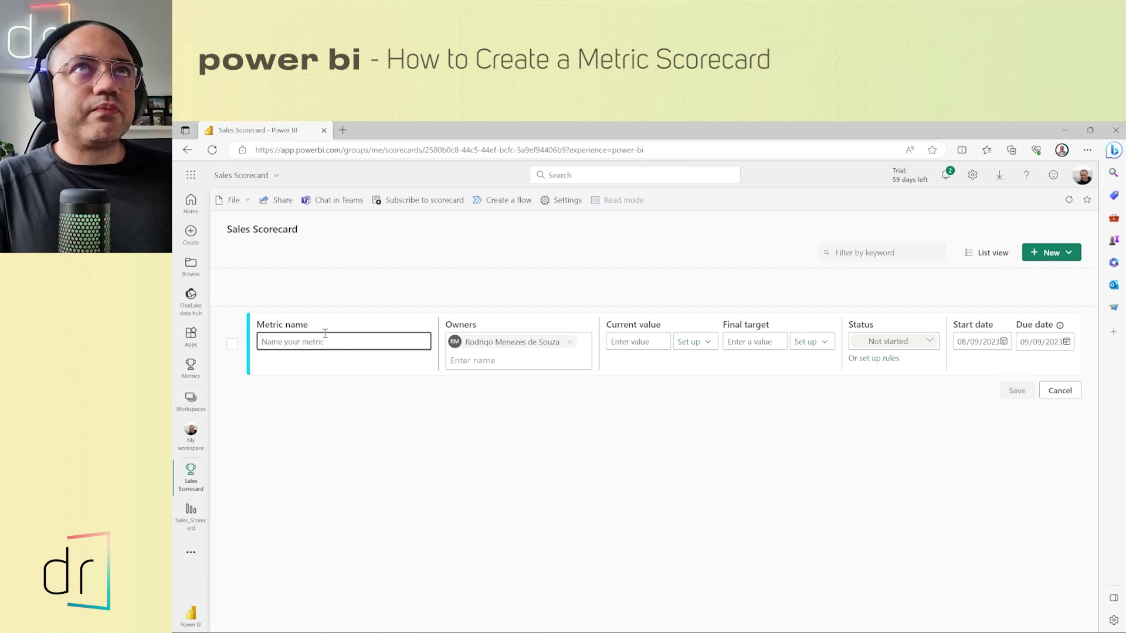
pyautogui.write('Canad')
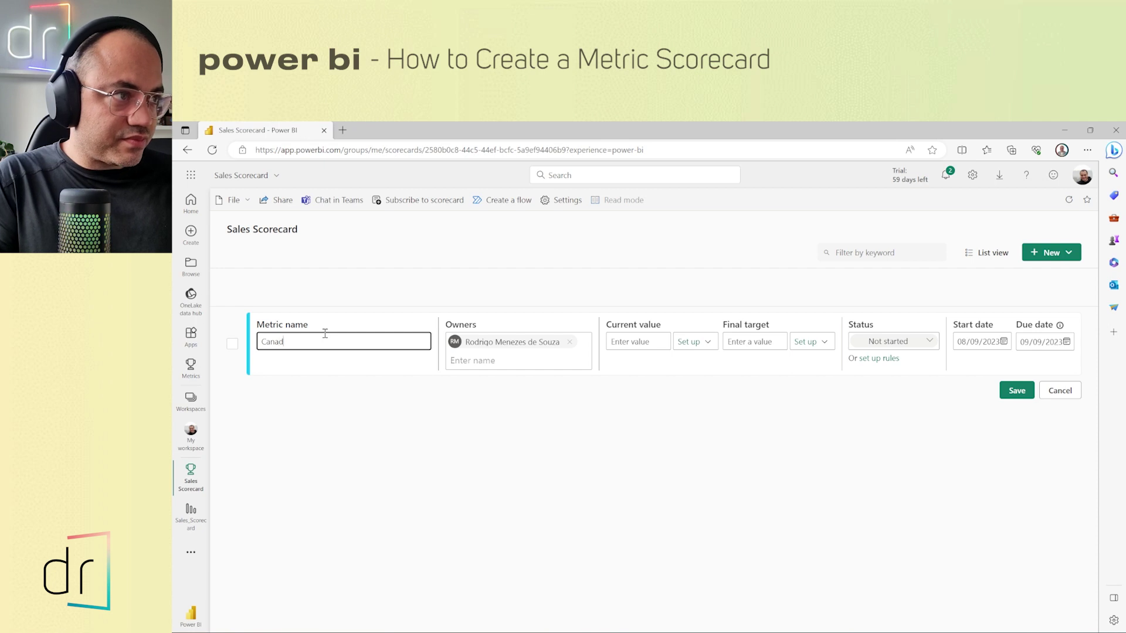
pyautogui.write('a Sales')
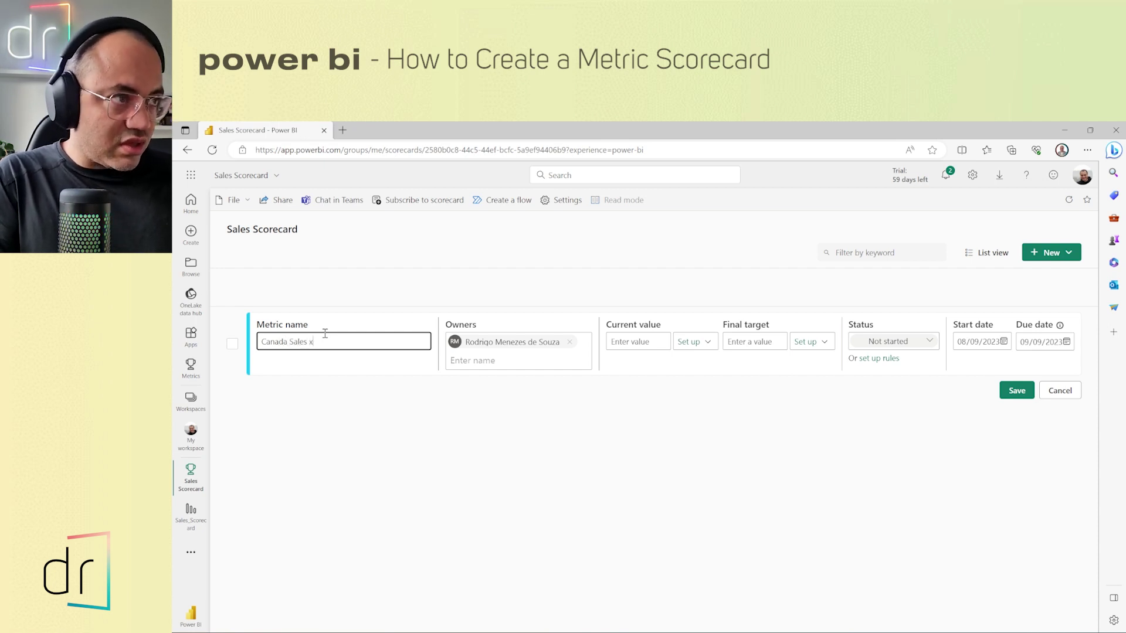
pyautogui.write(' x')
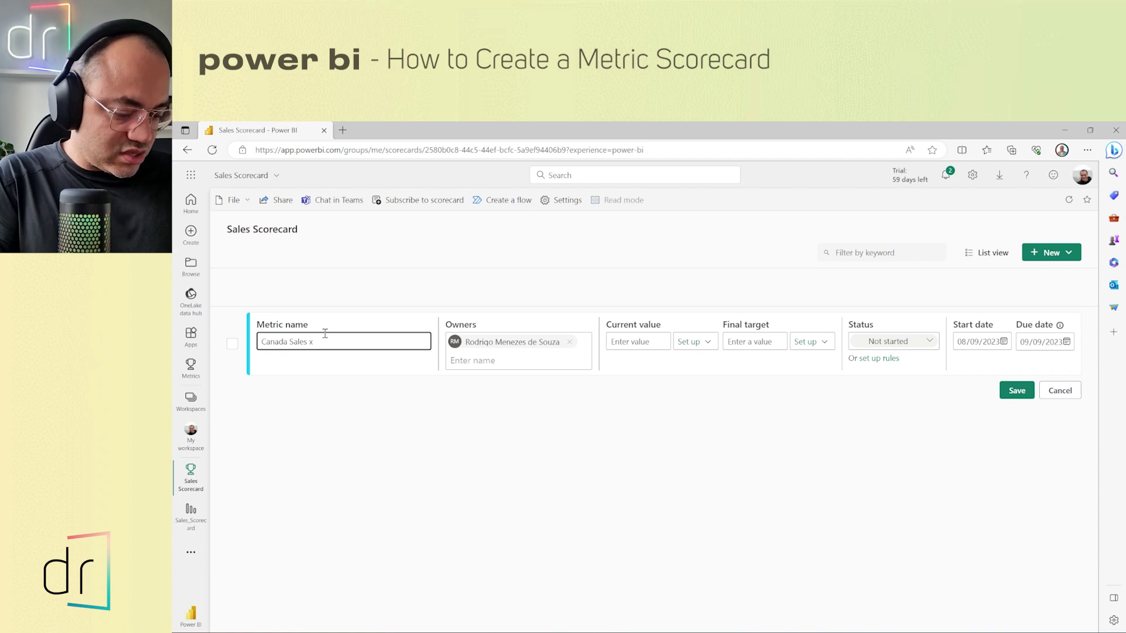
pyautogui.write(' Lua')
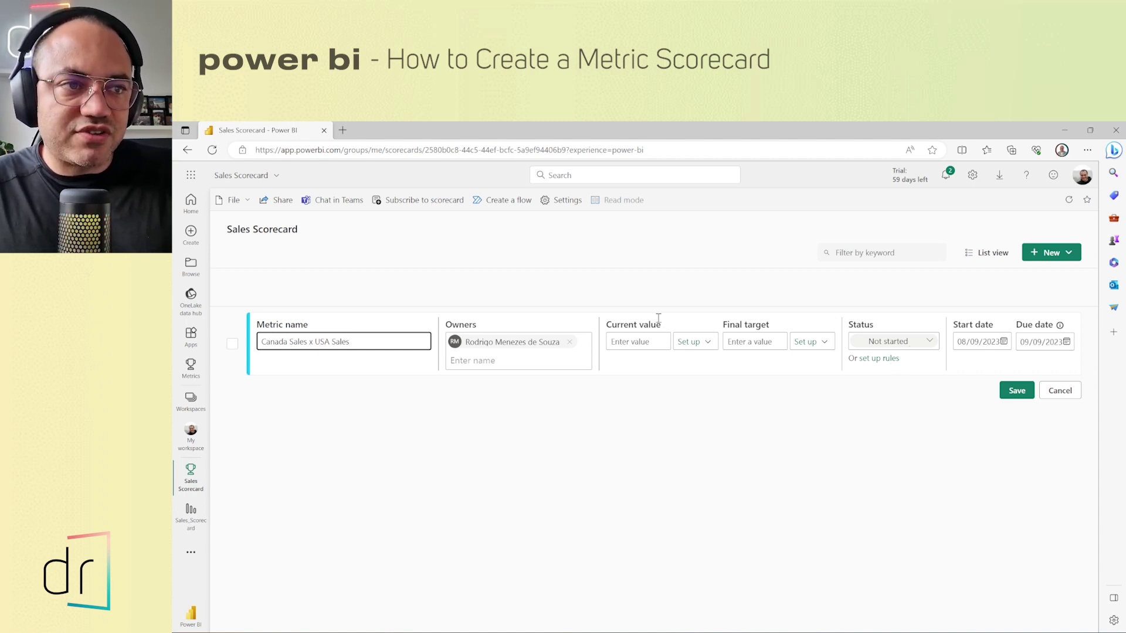
# Step: Set up a data connection for the metric's current value, using the Sales_Scorecard report as the source
pyautogui.click(708, 343)
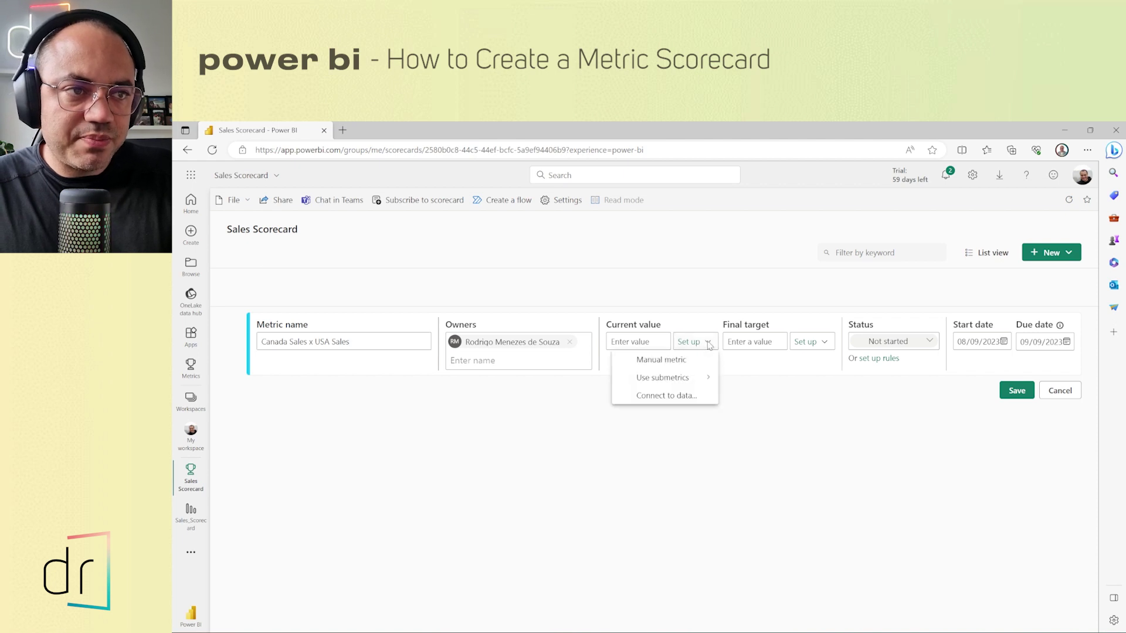
pyautogui.click(673, 397)
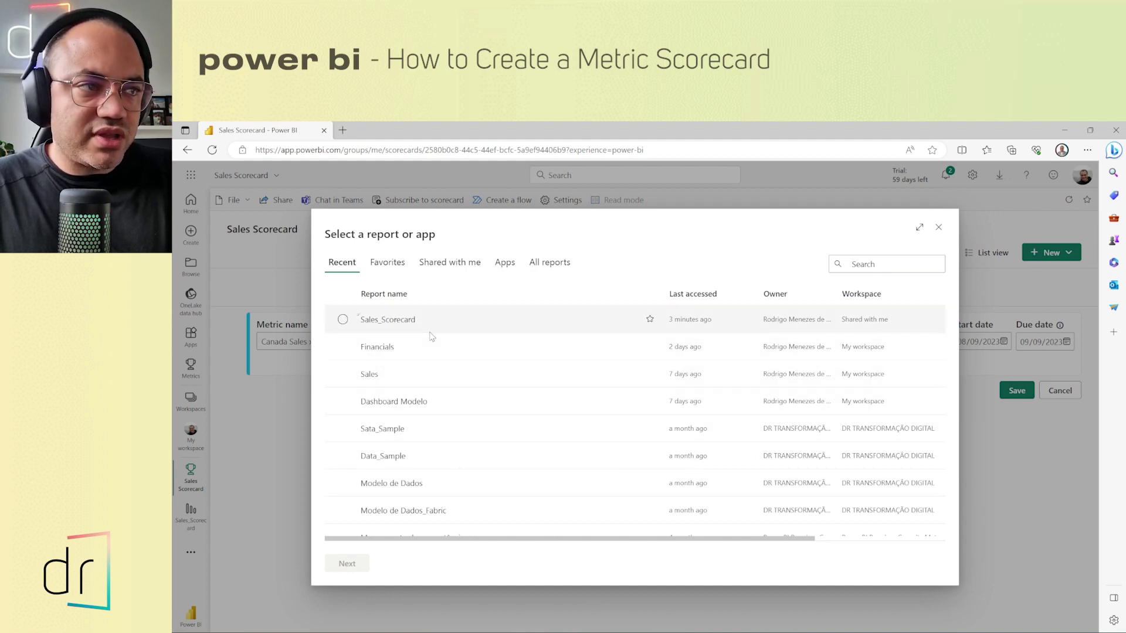
pyautogui.click(380, 322)
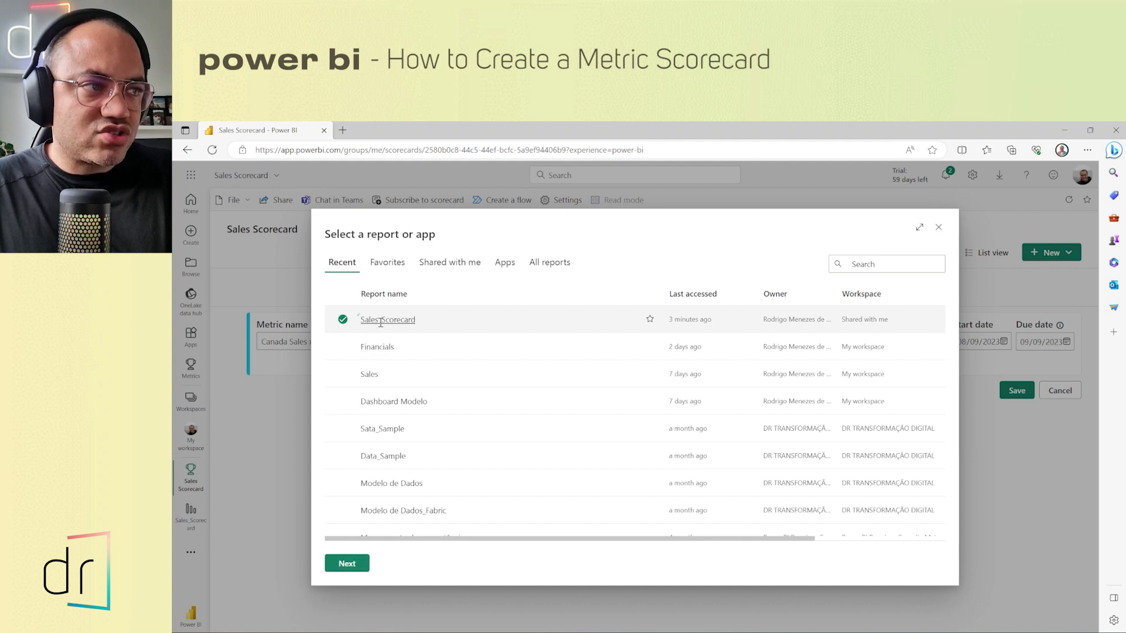
pyautogui.click(348, 562)
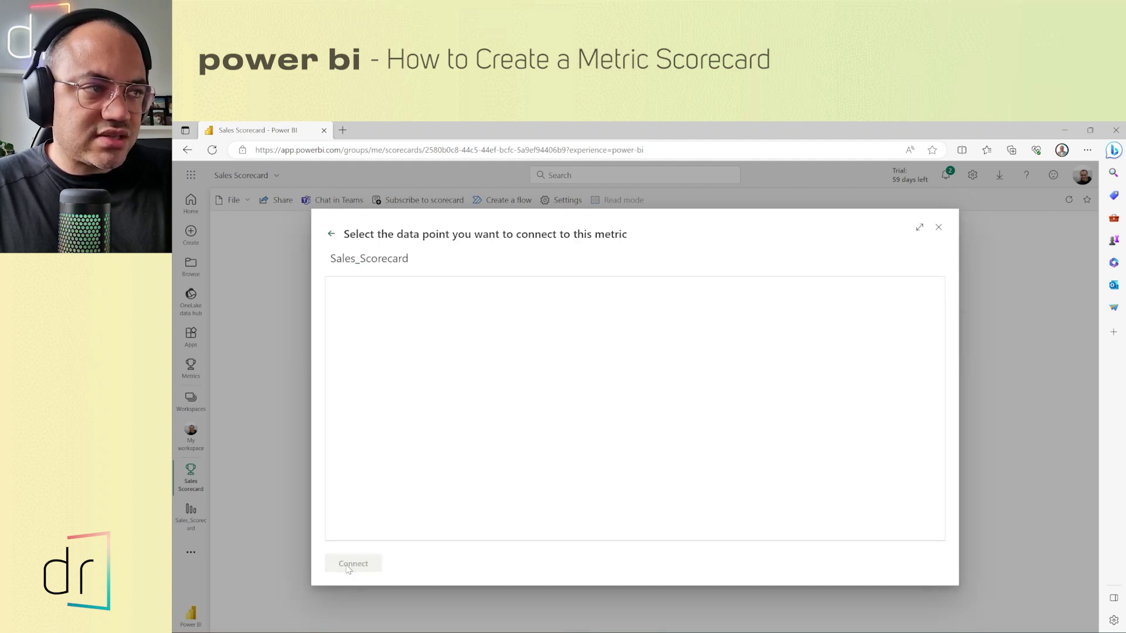
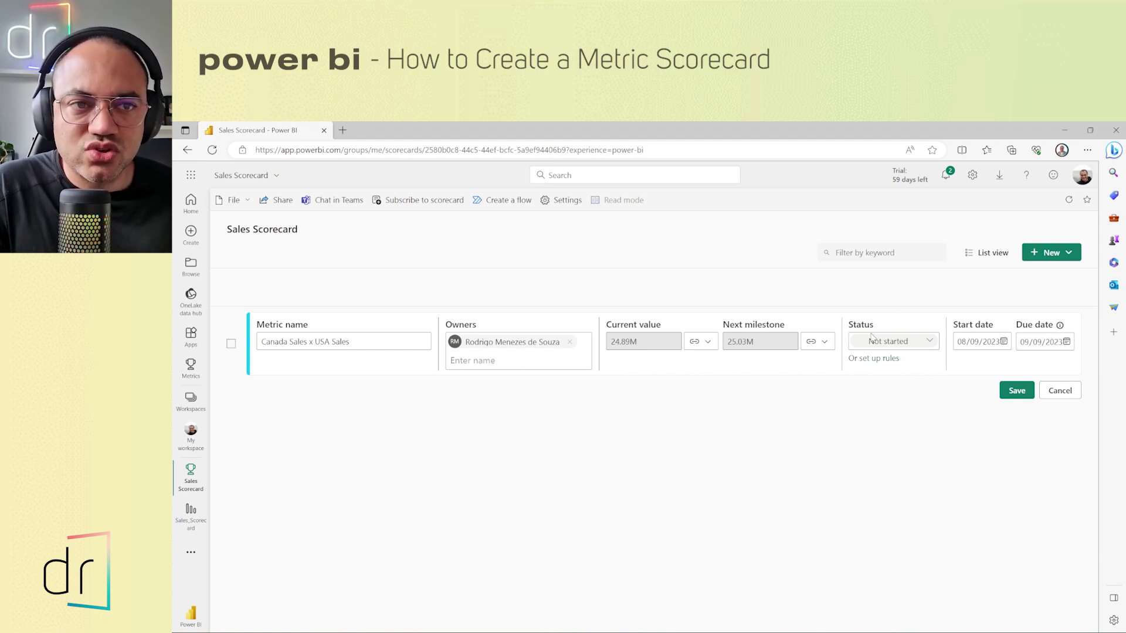
# Step: Add a status rule to the metric for a value greater than 100 % of target
pyautogui.click(923, 345)
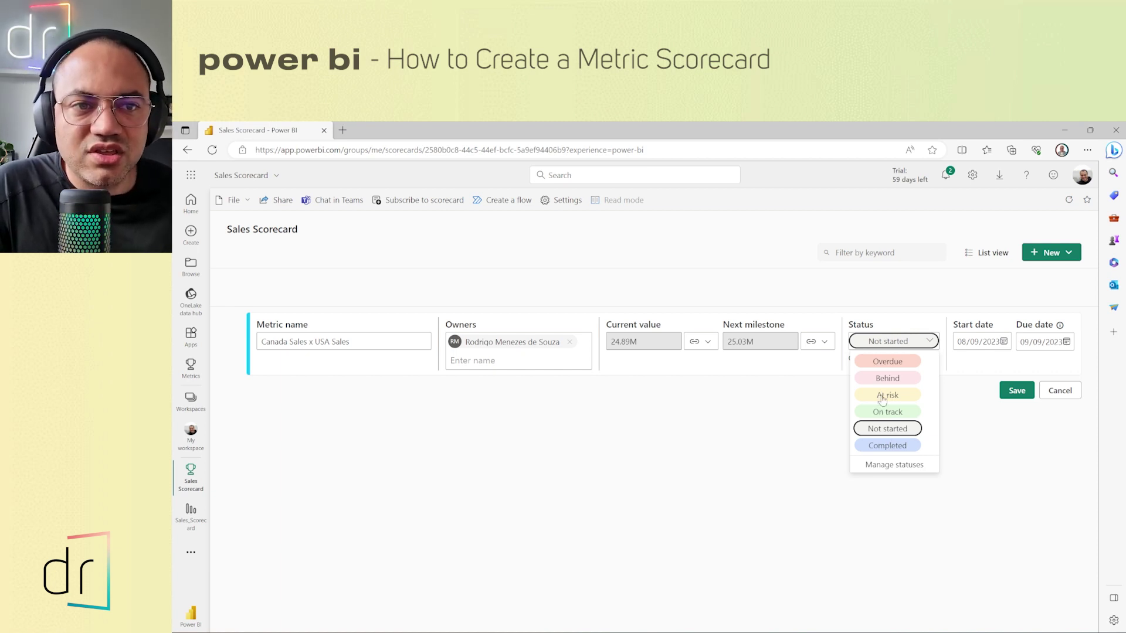
pyautogui.click(829, 376)
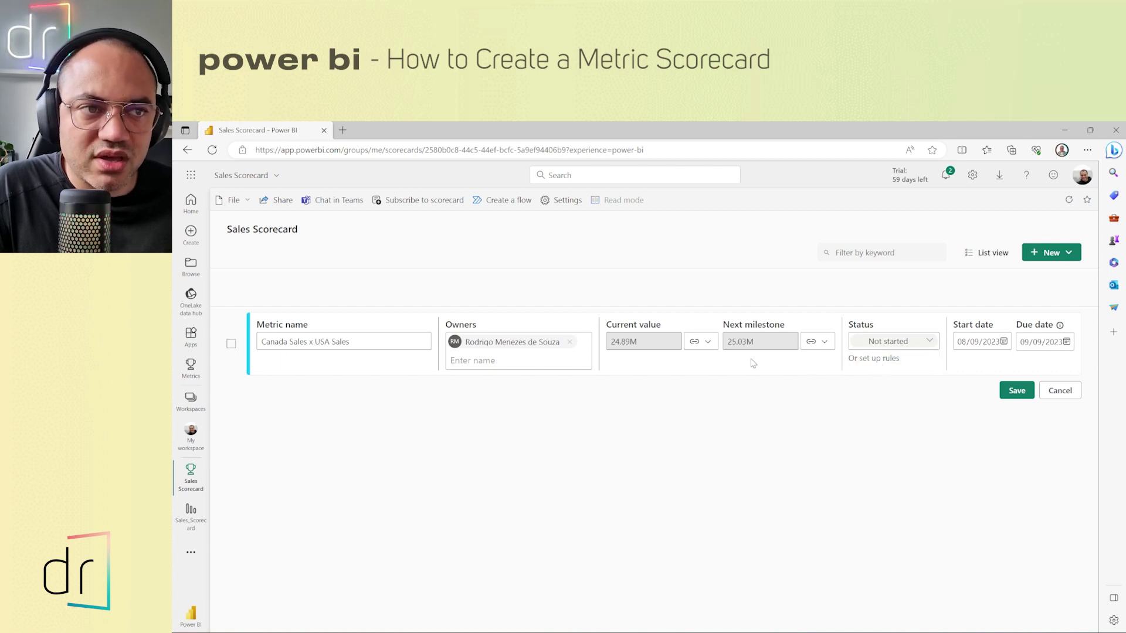
pyautogui.click(889, 358)
pyautogui.click(761, 285)
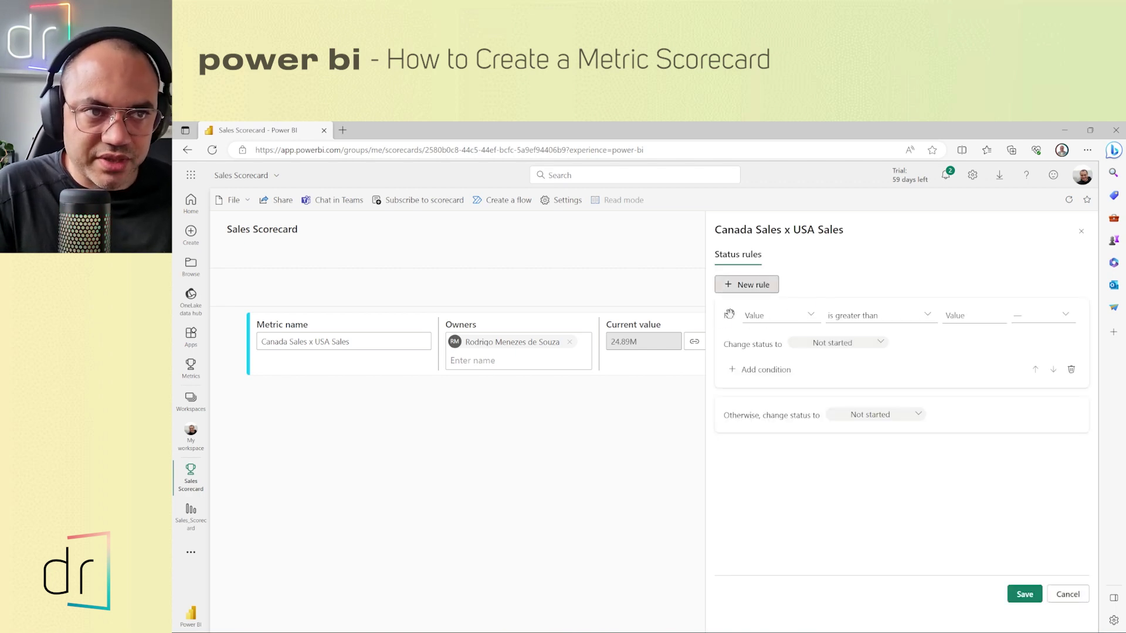
pyautogui.click(780, 316)
pyautogui.click(779, 316)
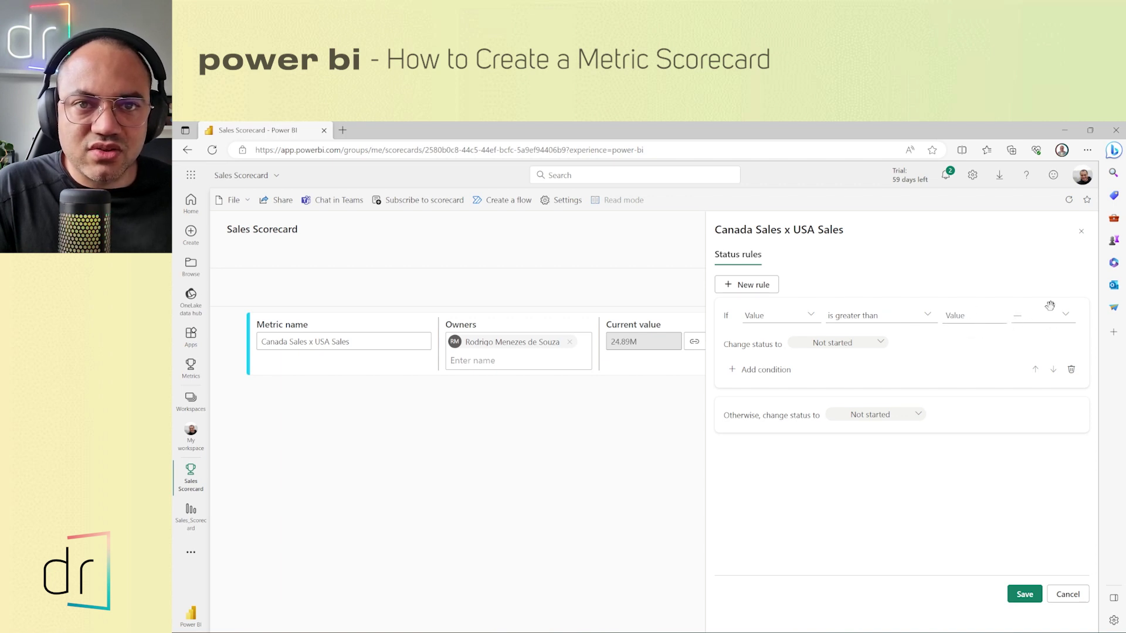
pyautogui.click(1061, 320)
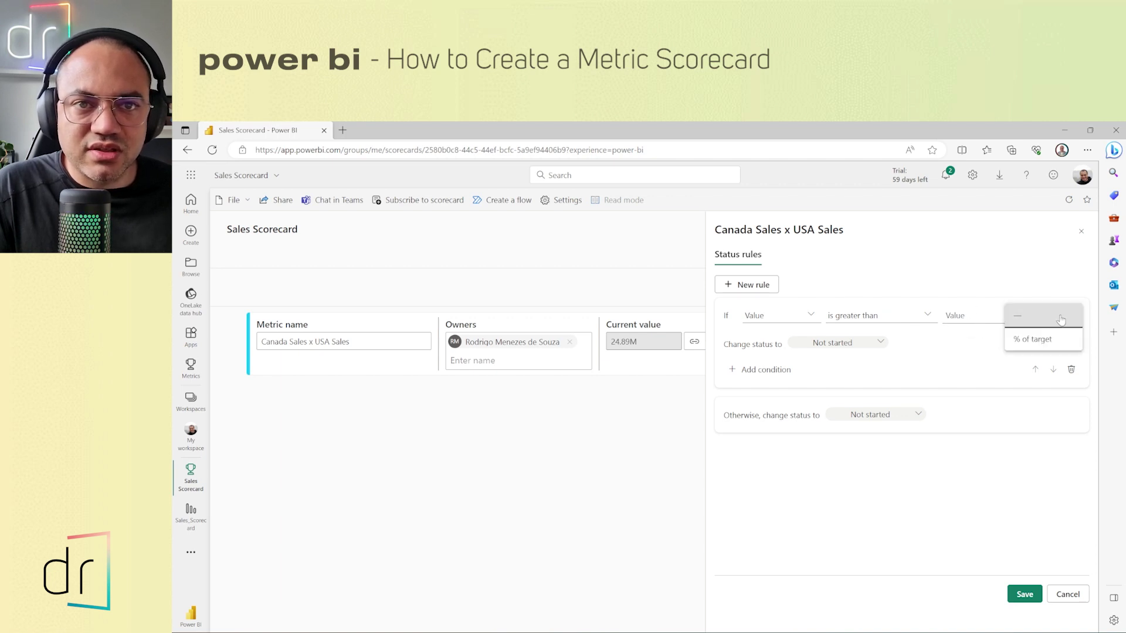
pyautogui.click(1034, 340)
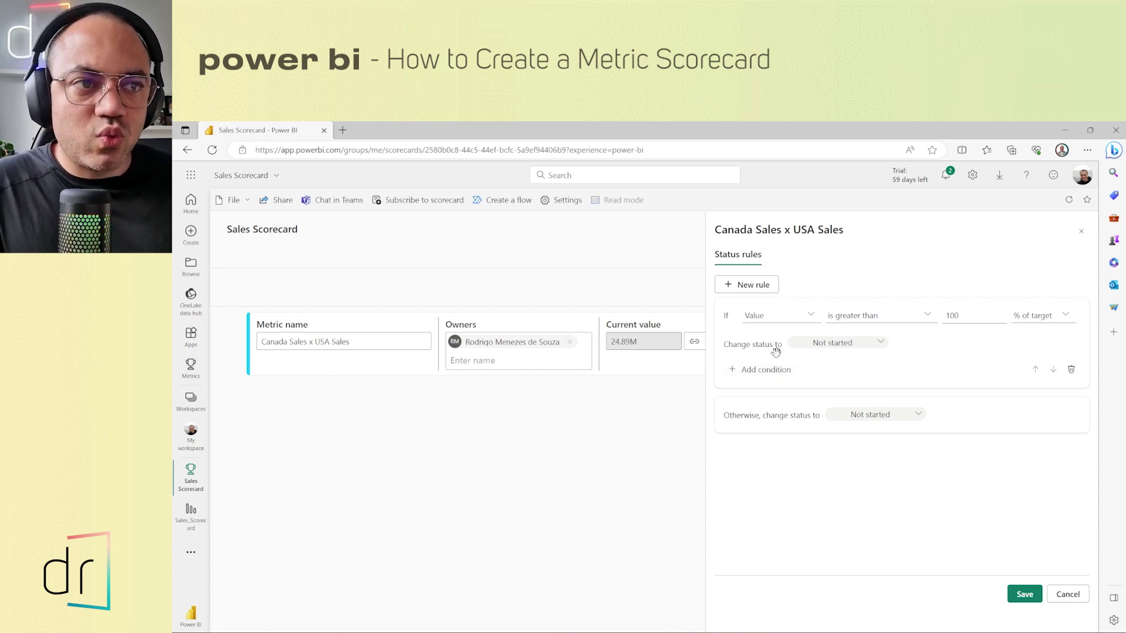
# Step: Make the rule change the status to Completed, otherwise to Behind, and save the status rules
pyautogui.click(829, 346)
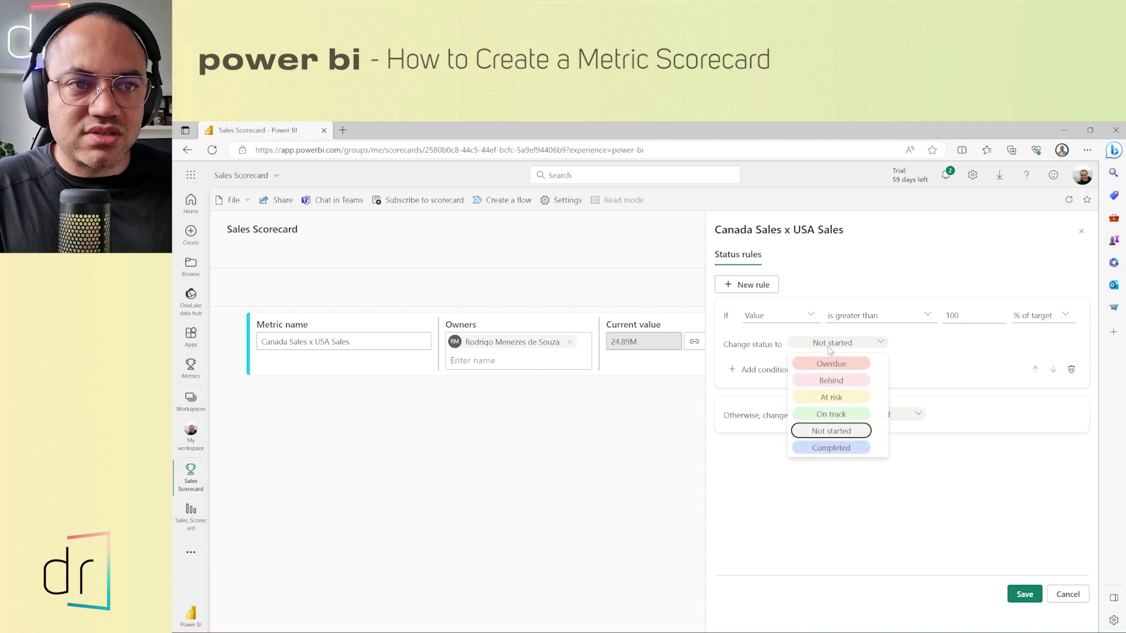
pyautogui.click(839, 449)
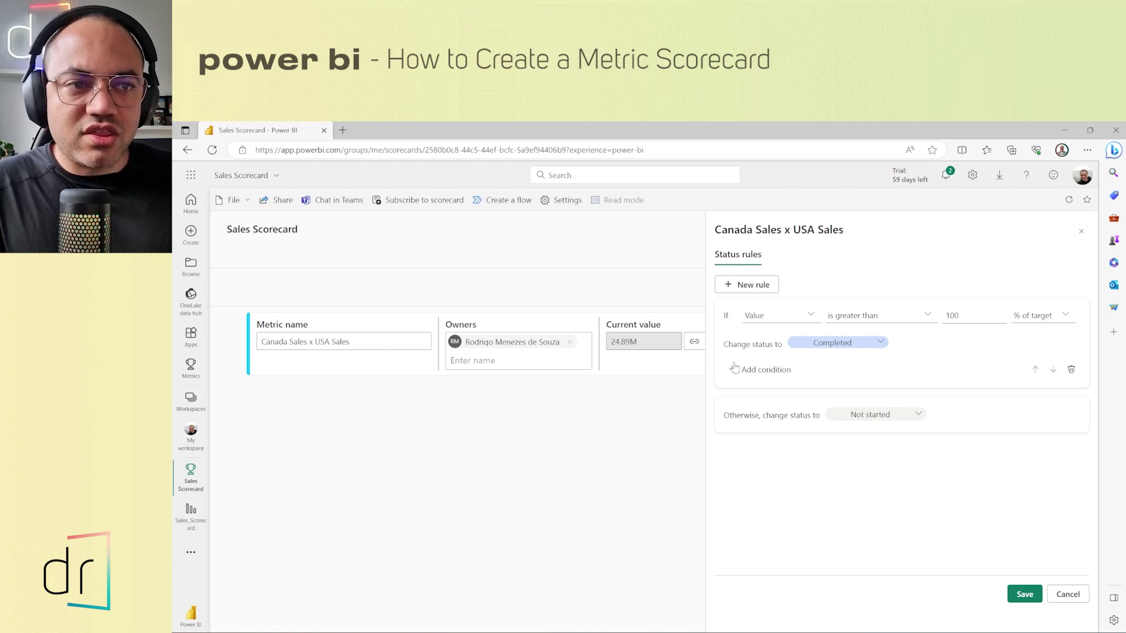
pyautogui.click(874, 415)
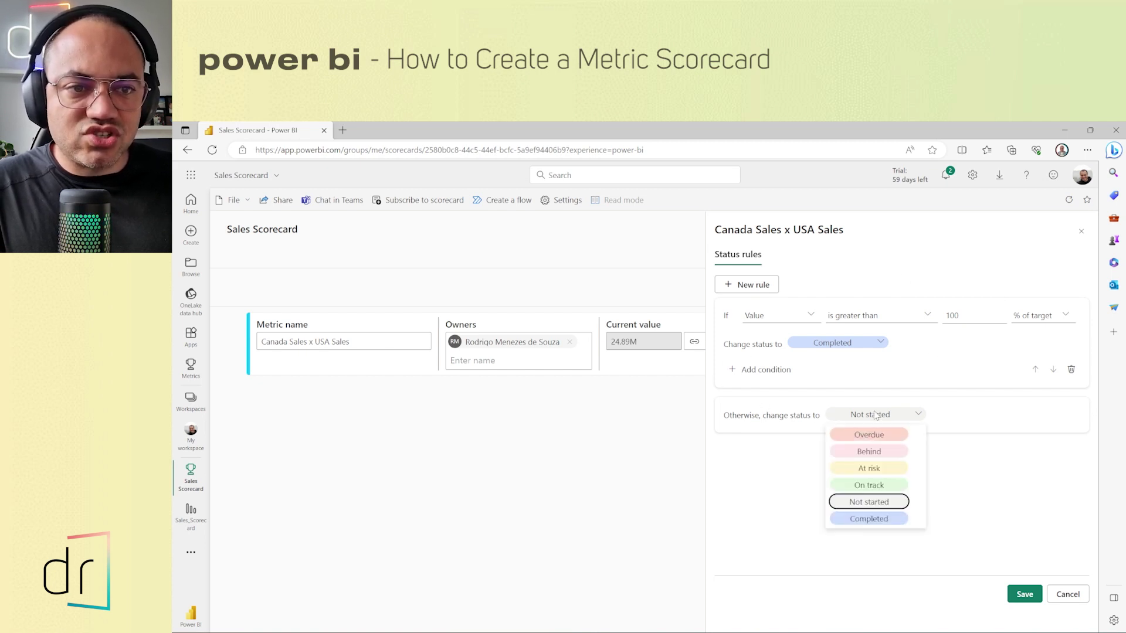
pyautogui.click(881, 454)
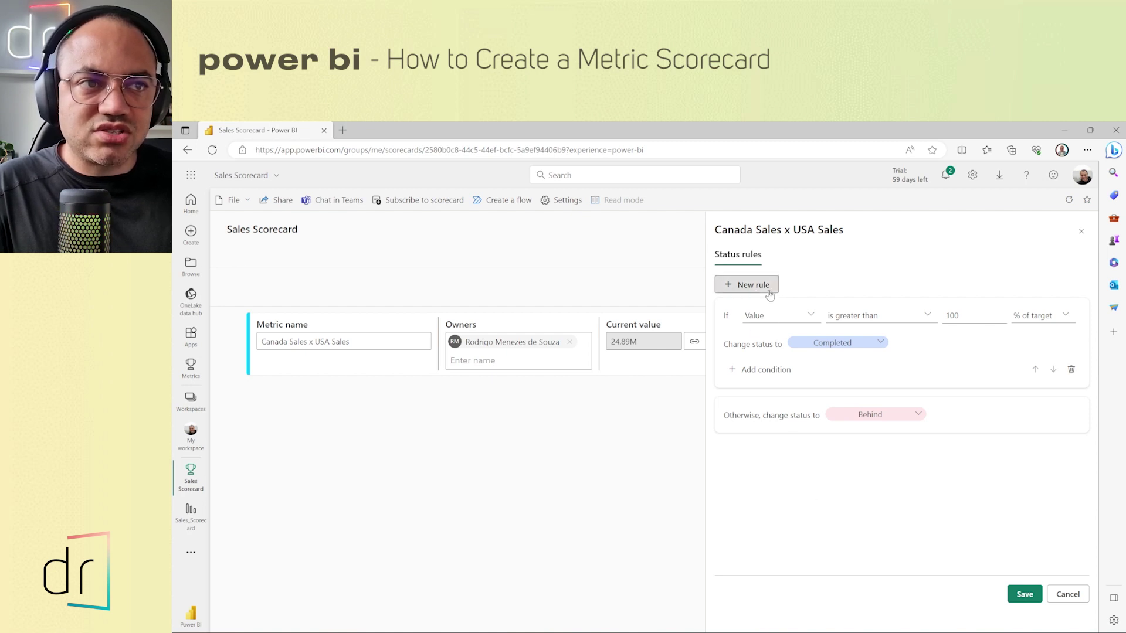
pyautogui.click(1024, 595)
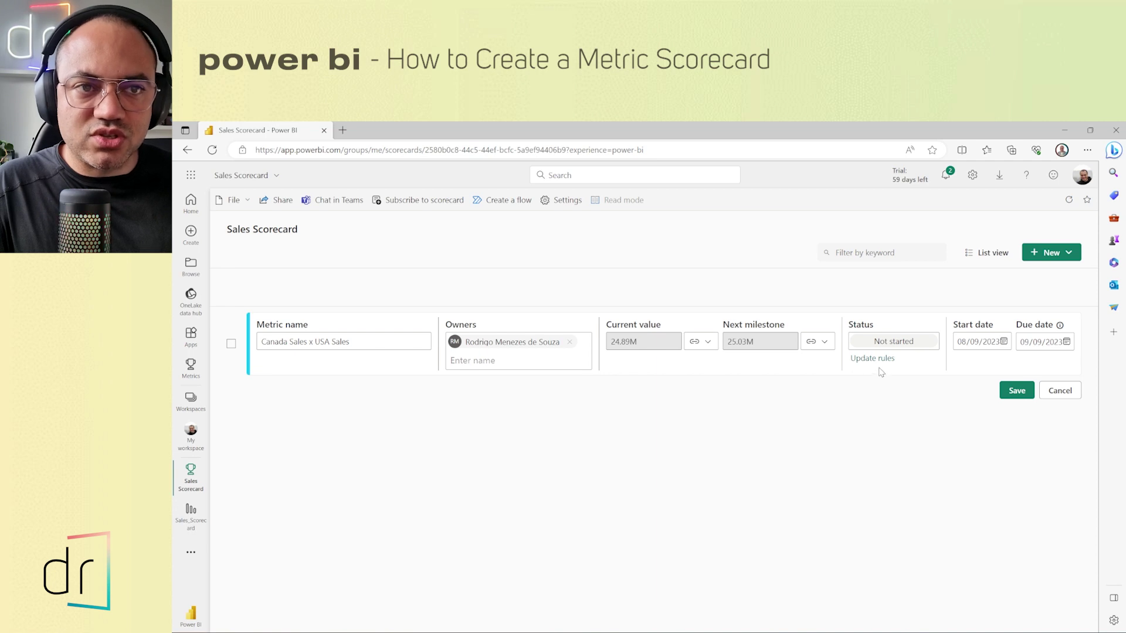
pyautogui.click(708, 342)
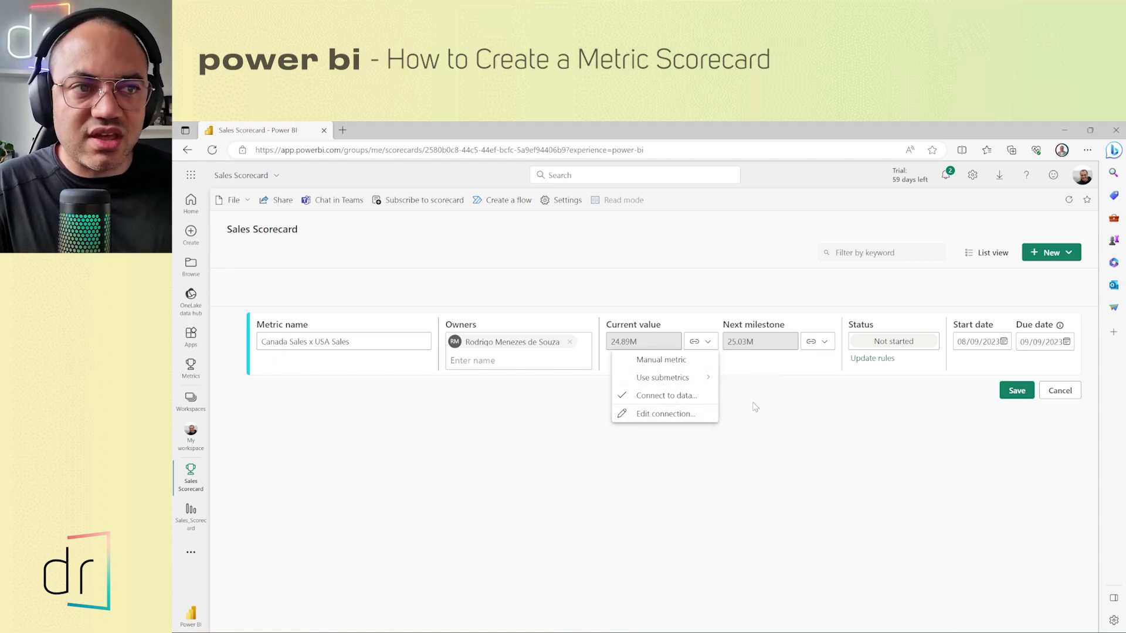
pyautogui.click(820, 368)
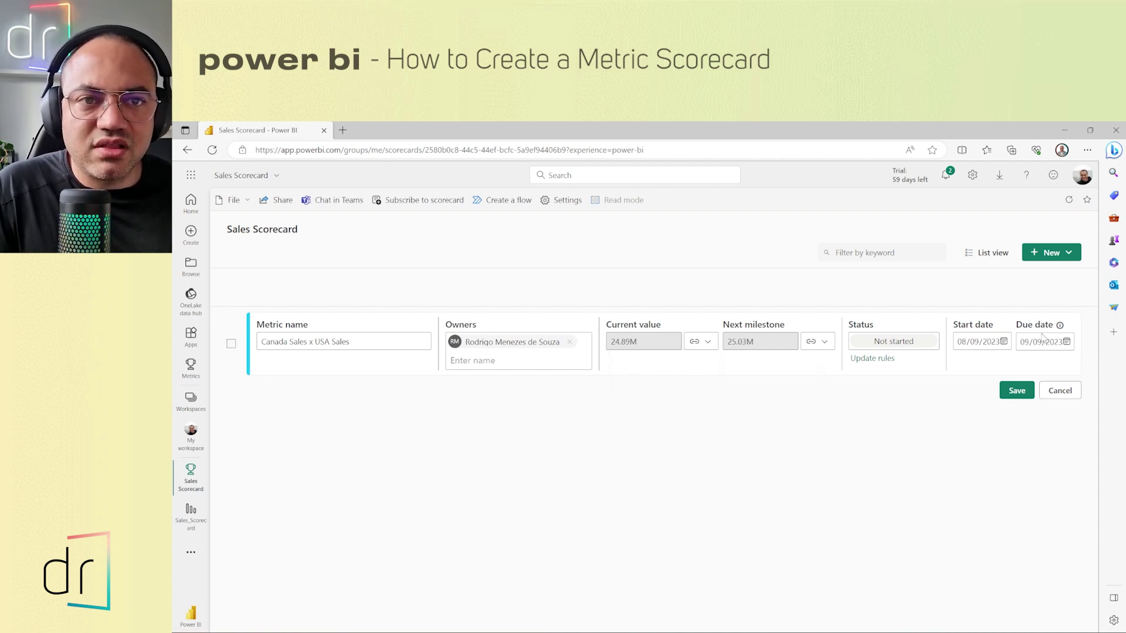
# Step: Pick August 9, 2023 as the metric's start date
pyautogui.click(976, 342)
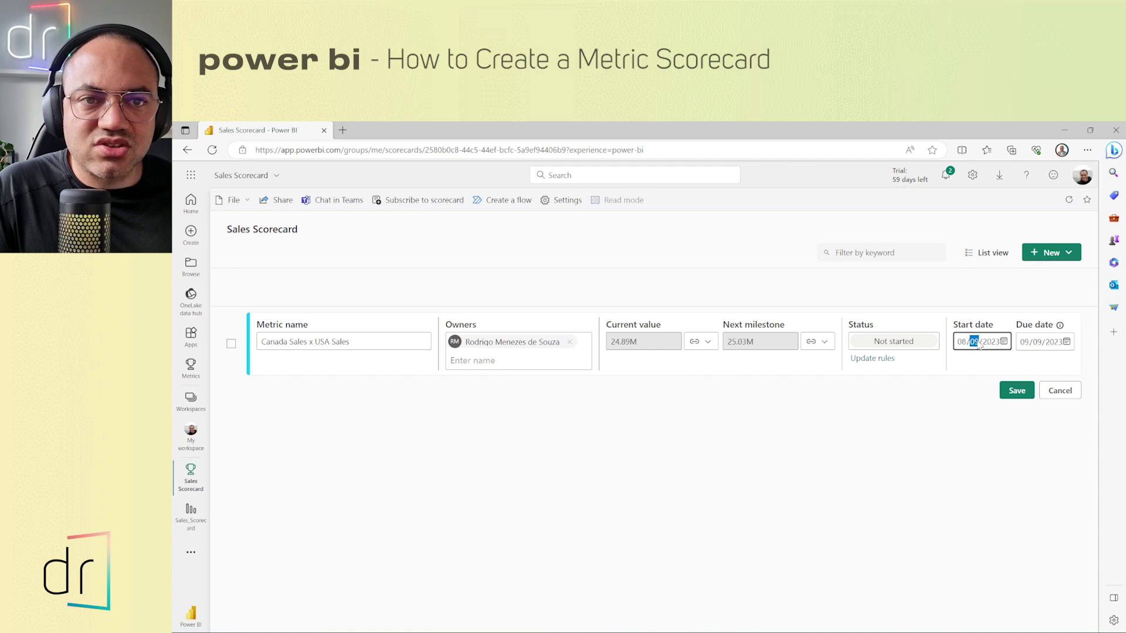
pyautogui.click(1005, 343)
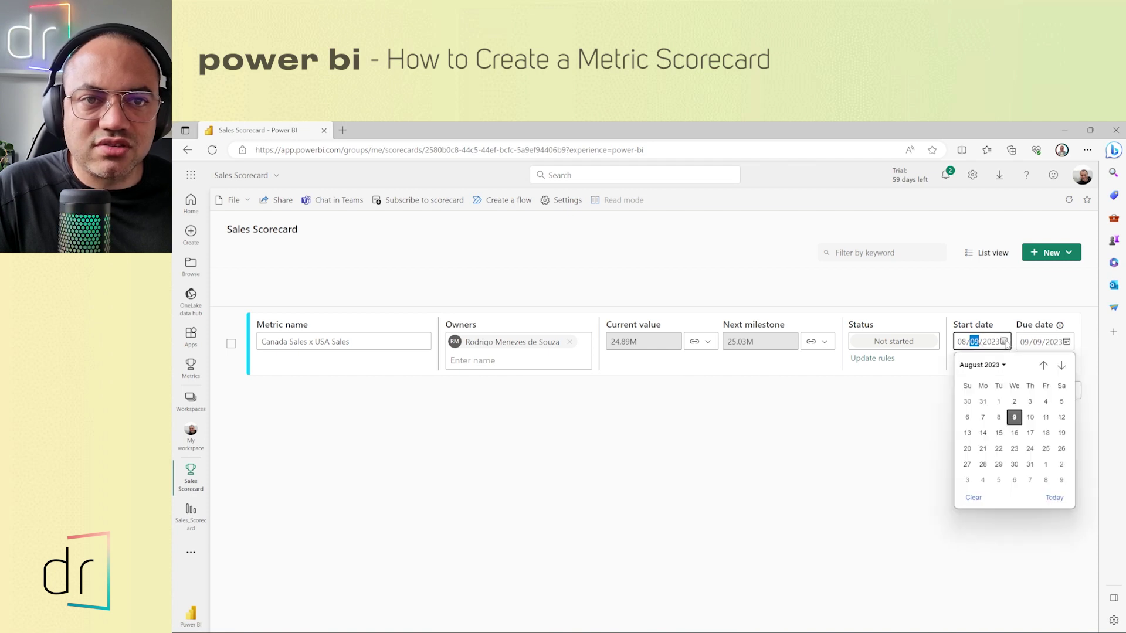
pyautogui.click(1015, 419)
pyautogui.click(974, 356)
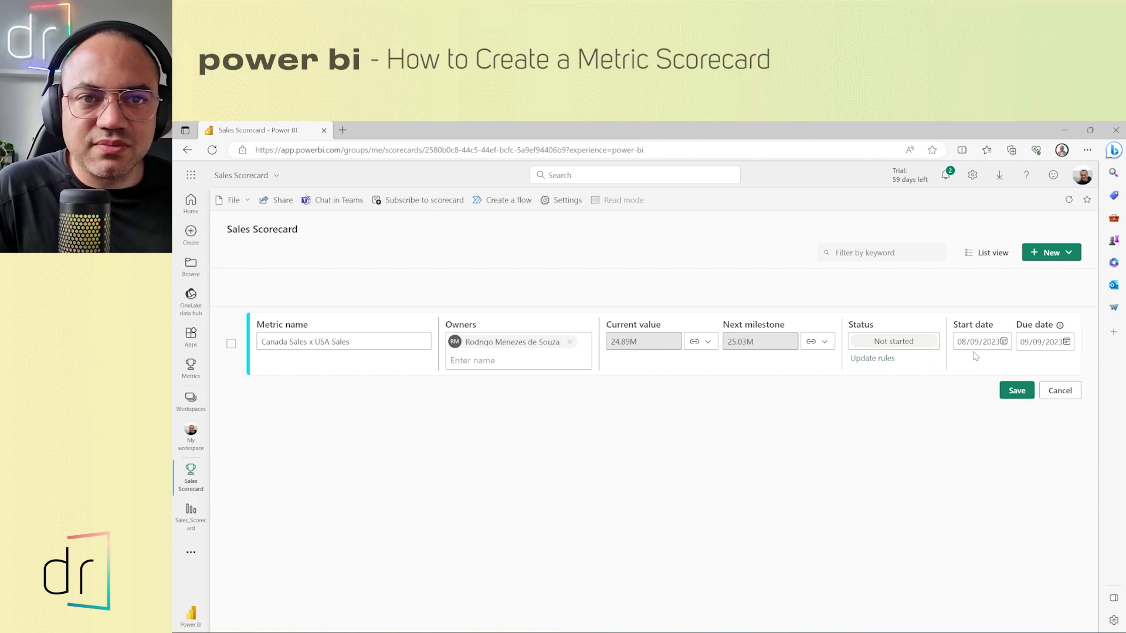
# Step: Set the metric's due date to December 31, 2023 and save the metric to the scorecard
pyautogui.click(1043, 341)
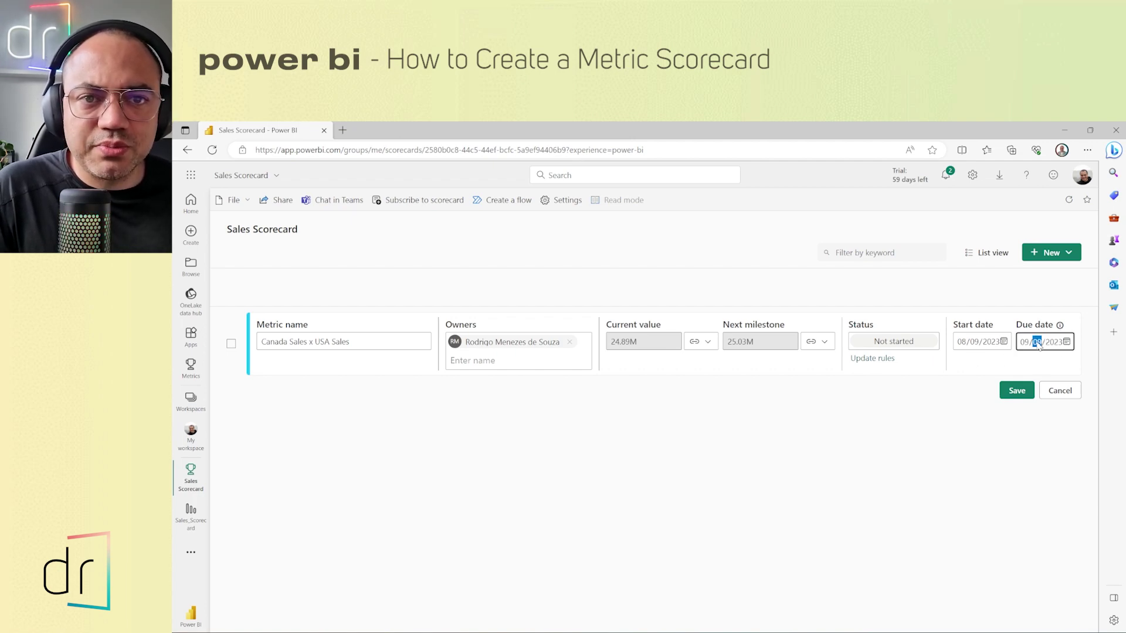
pyautogui.click(1041, 344)
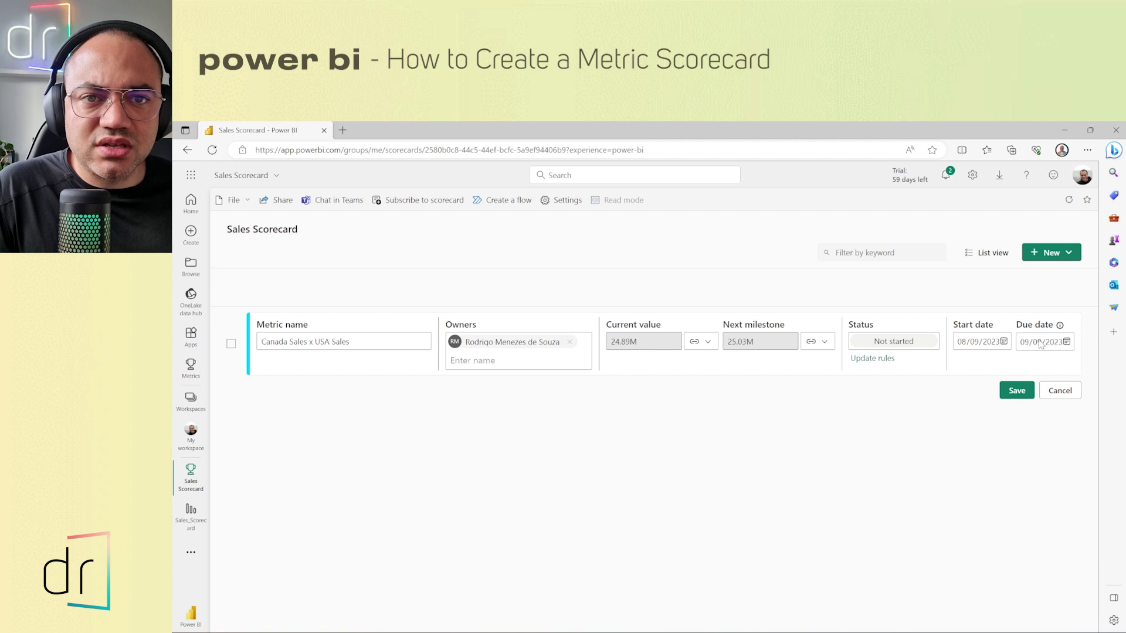
pyautogui.click(1067, 342)
pyautogui.click(1060, 366)
pyautogui.click(1061, 365)
pyautogui.click(1061, 365)
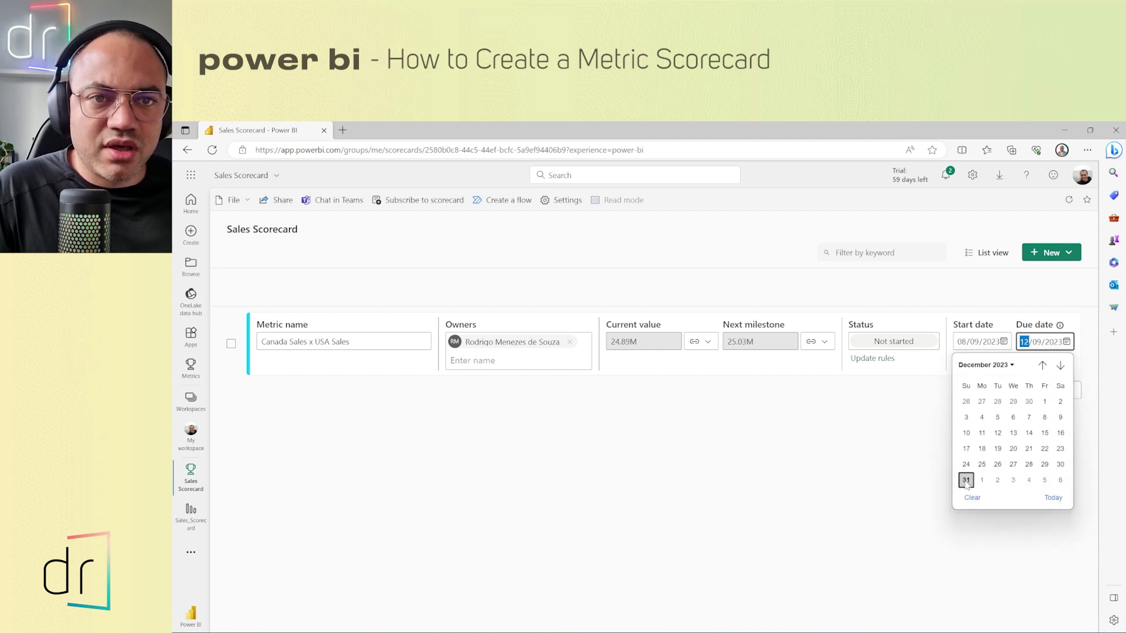
pyautogui.click(966, 482)
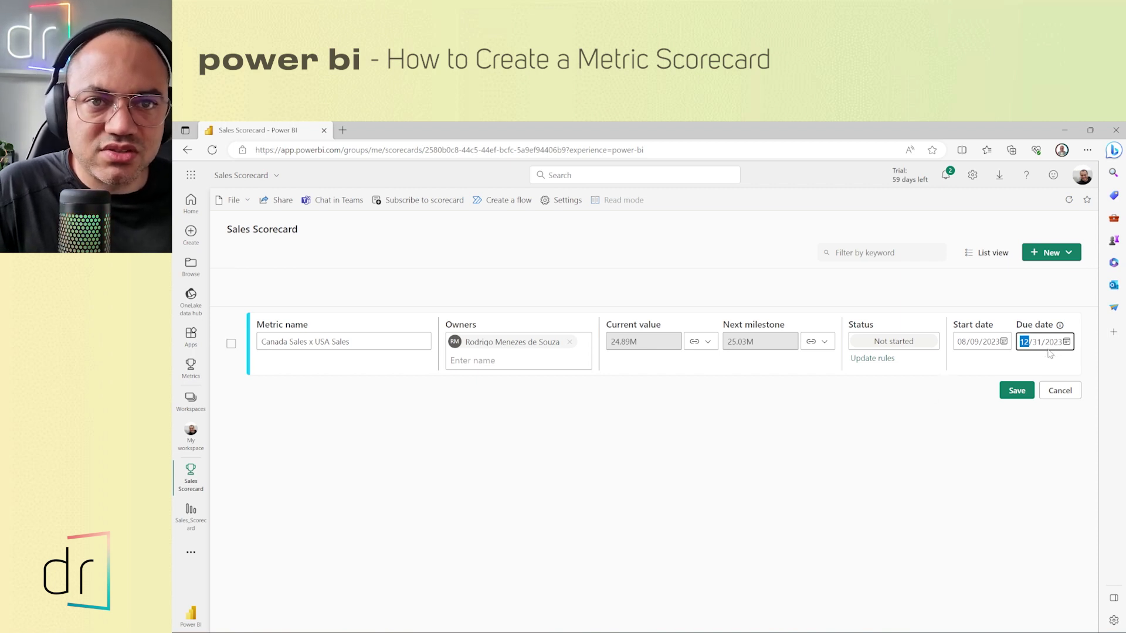
pyautogui.click(1017, 391)
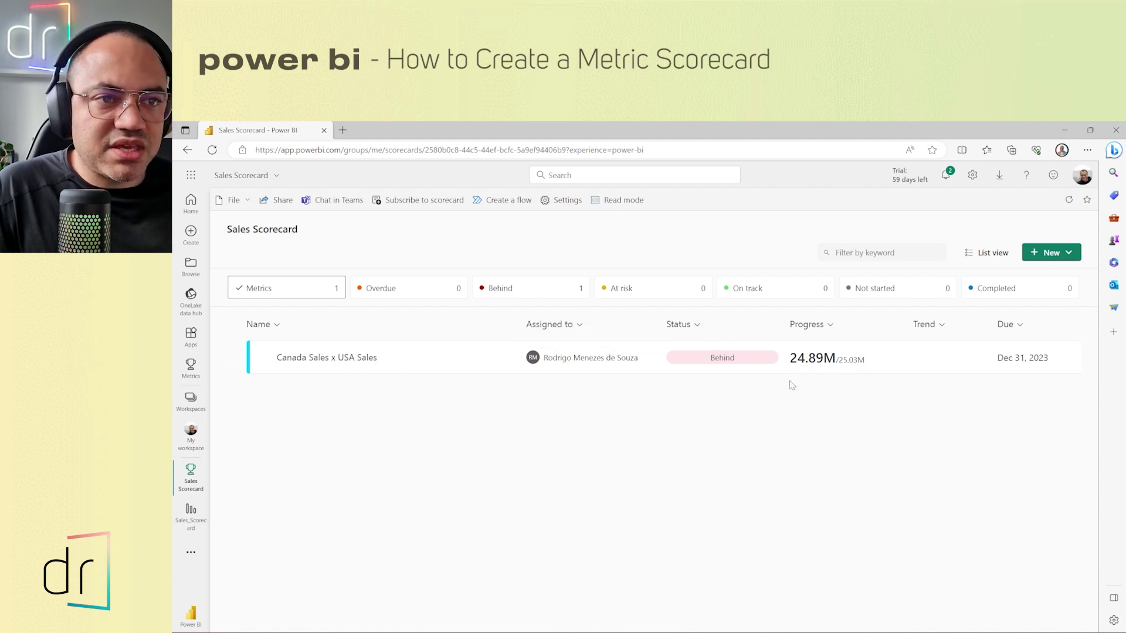
pyautogui.moveTo(800, 365)
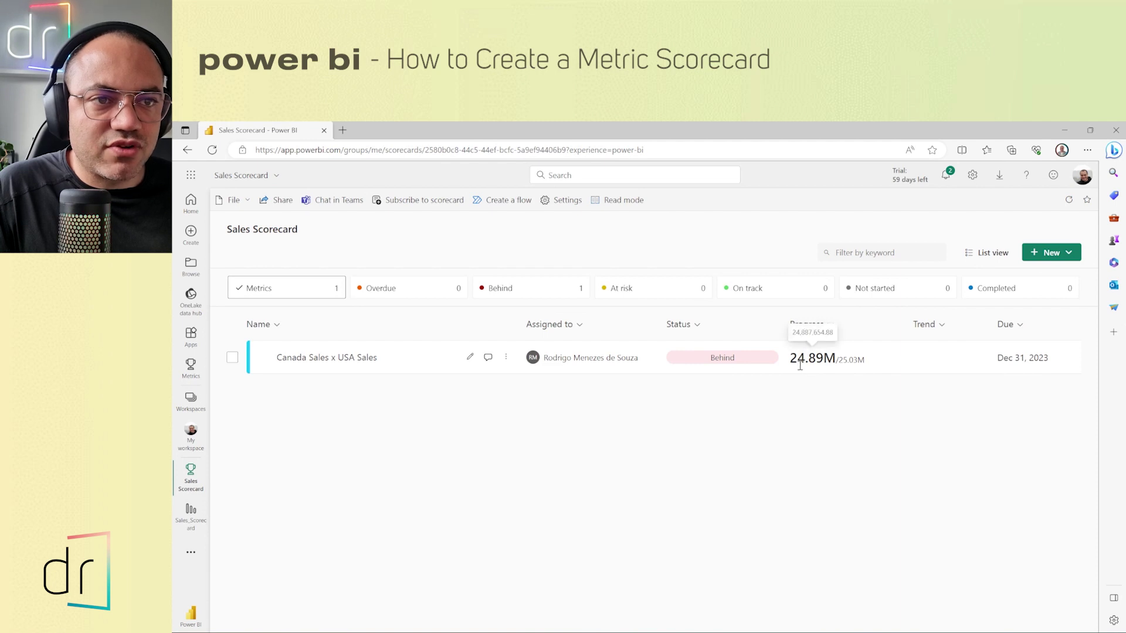
pyautogui.moveTo(843, 362)
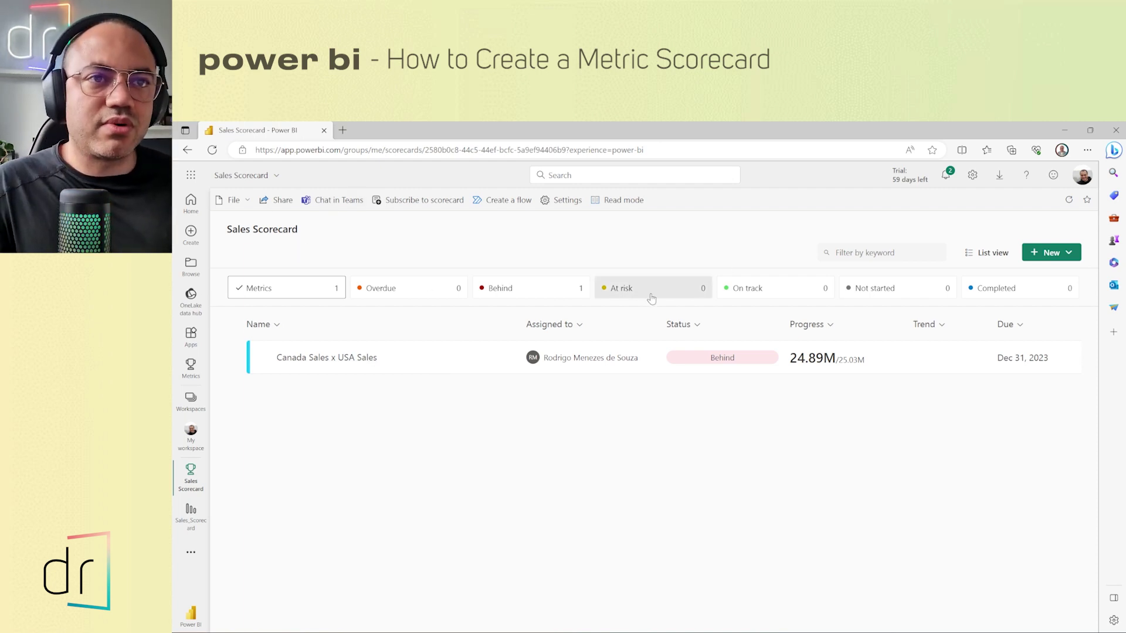
# Step: Add a new metric to the scorecard and name it "Canada Sales on August"
pyautogui.click(1051, 253)
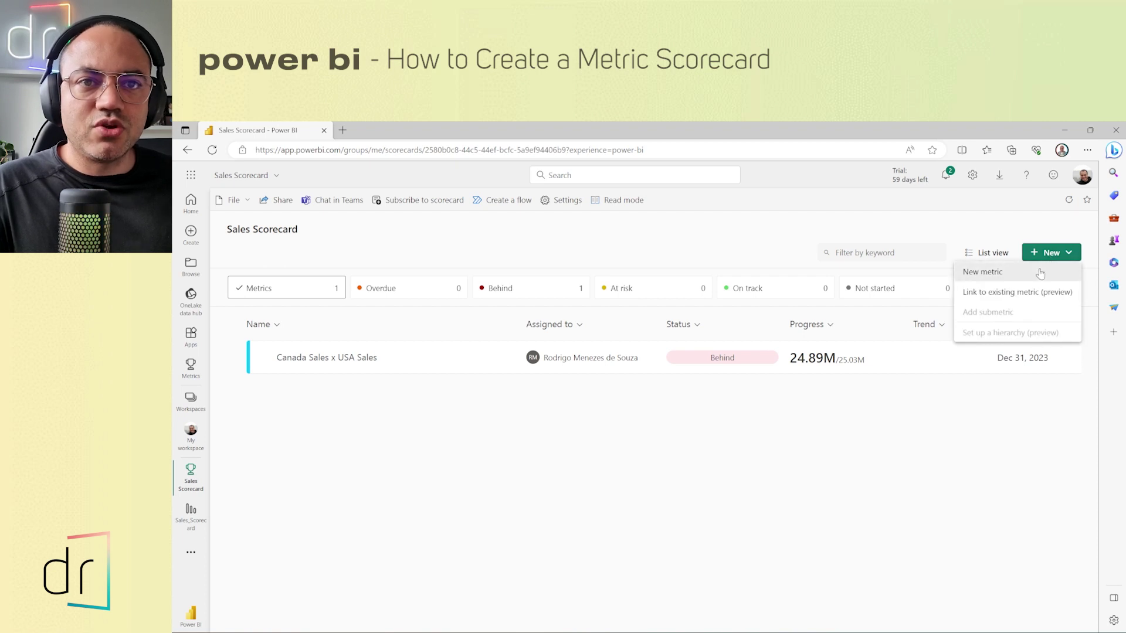
pyautogui.click(1042, 271)
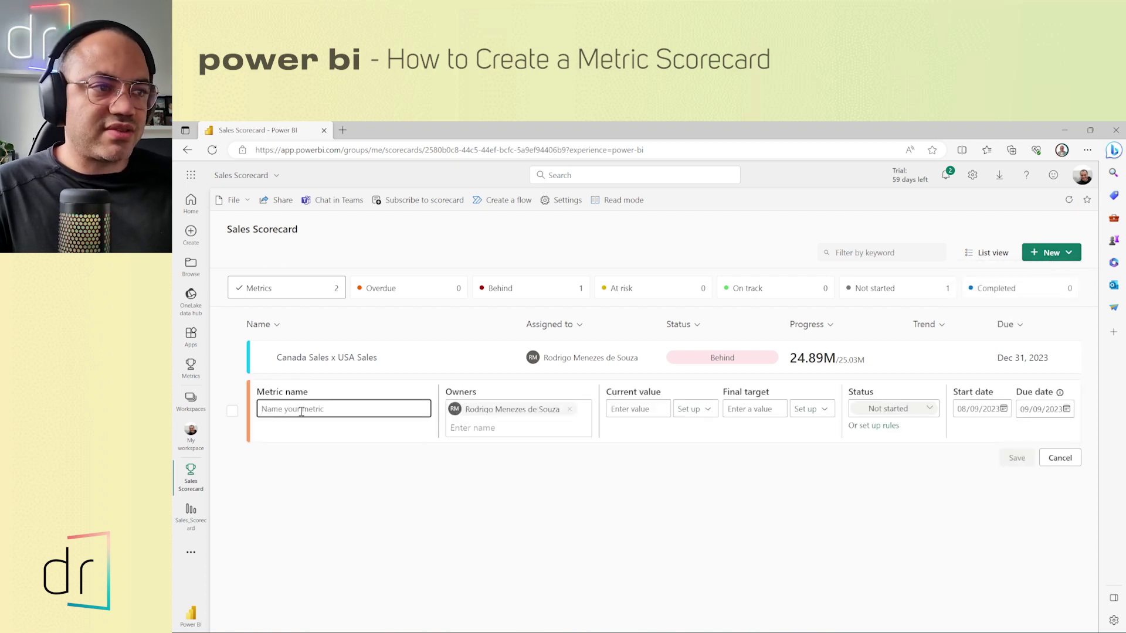
pyautogui.write('Cand')
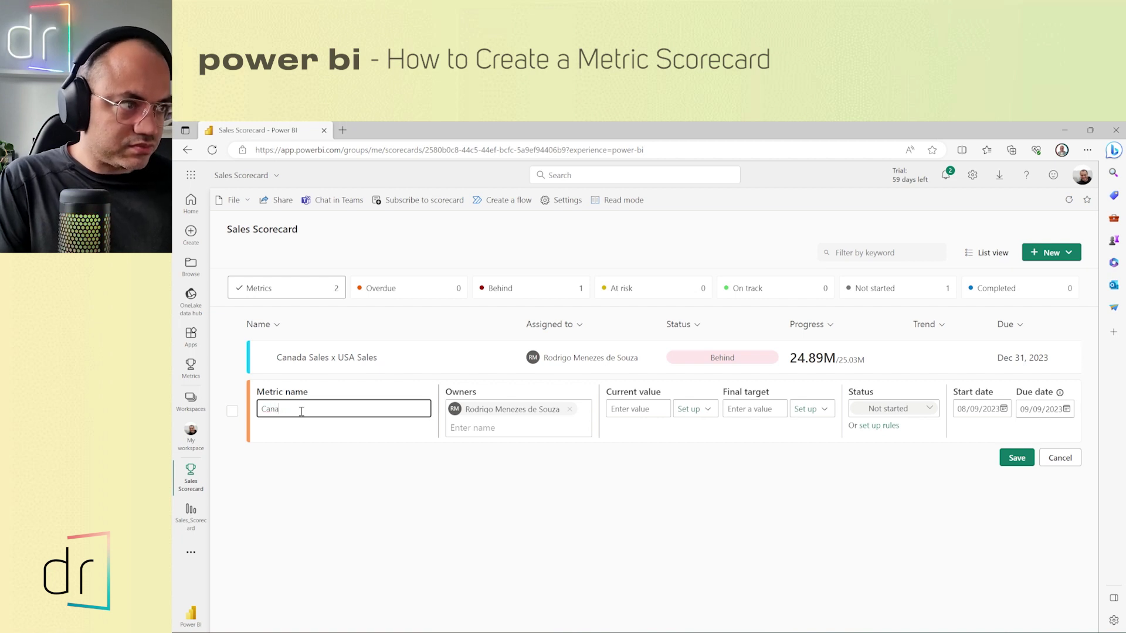
pyautogui.write('da ')
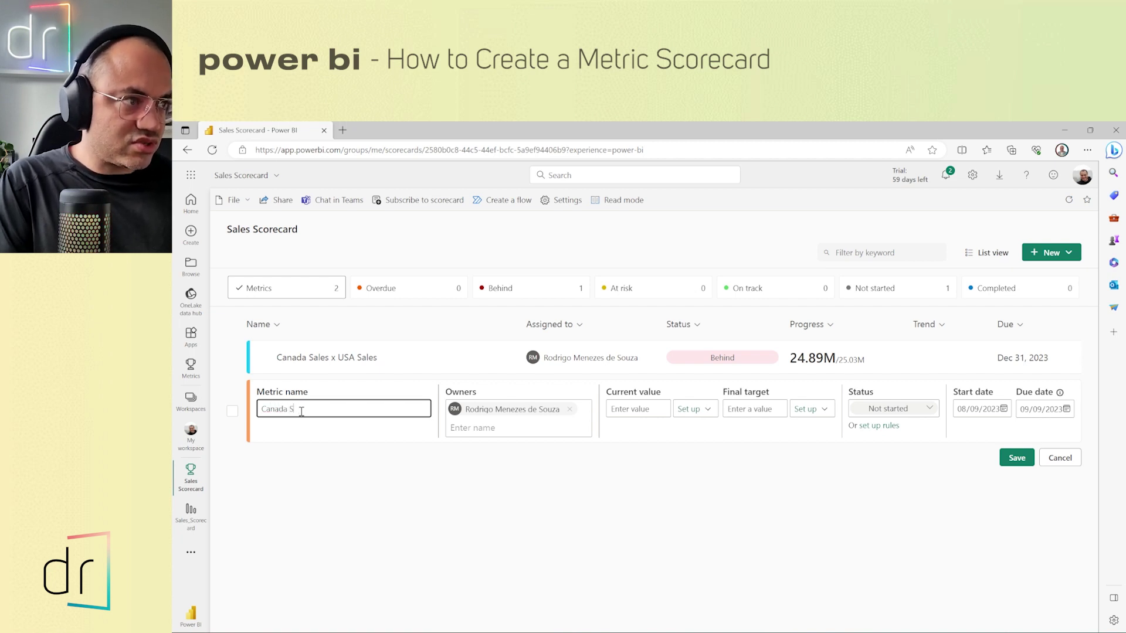
pyautogui.write('Sales ')
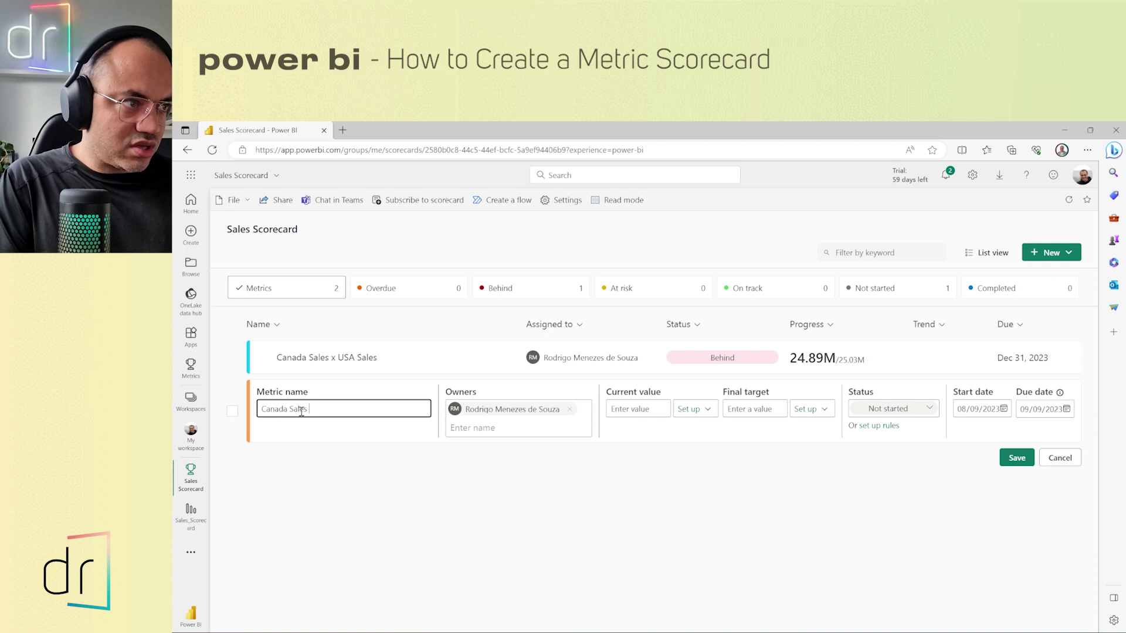
pyautogui.write('On August')
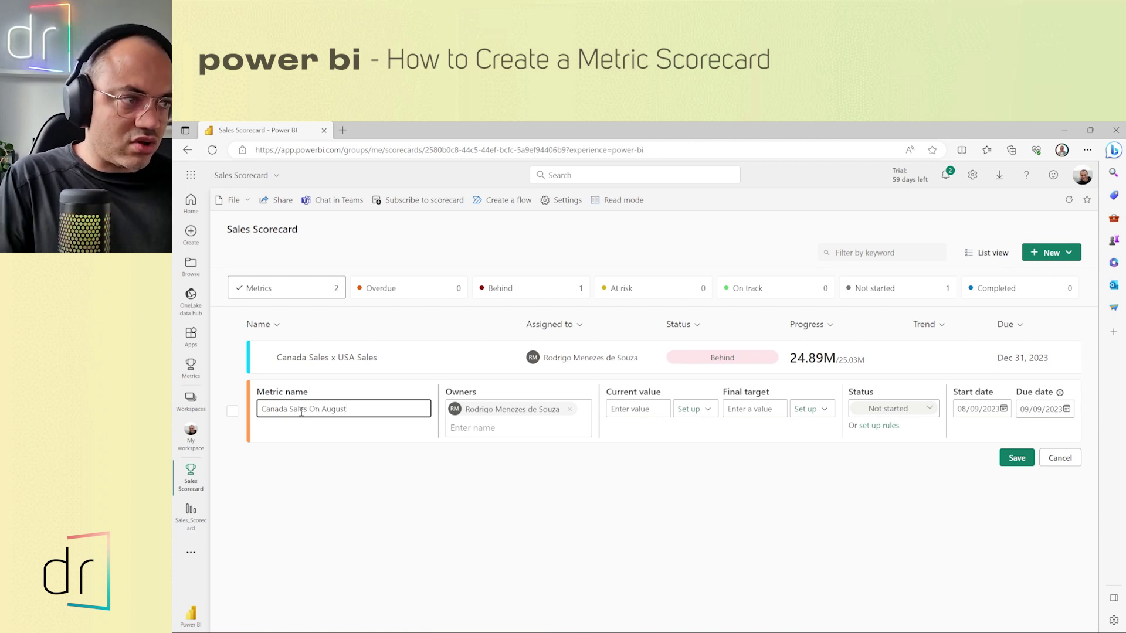
pyautogui.press('BackSpace')
pyautogui.write('o')
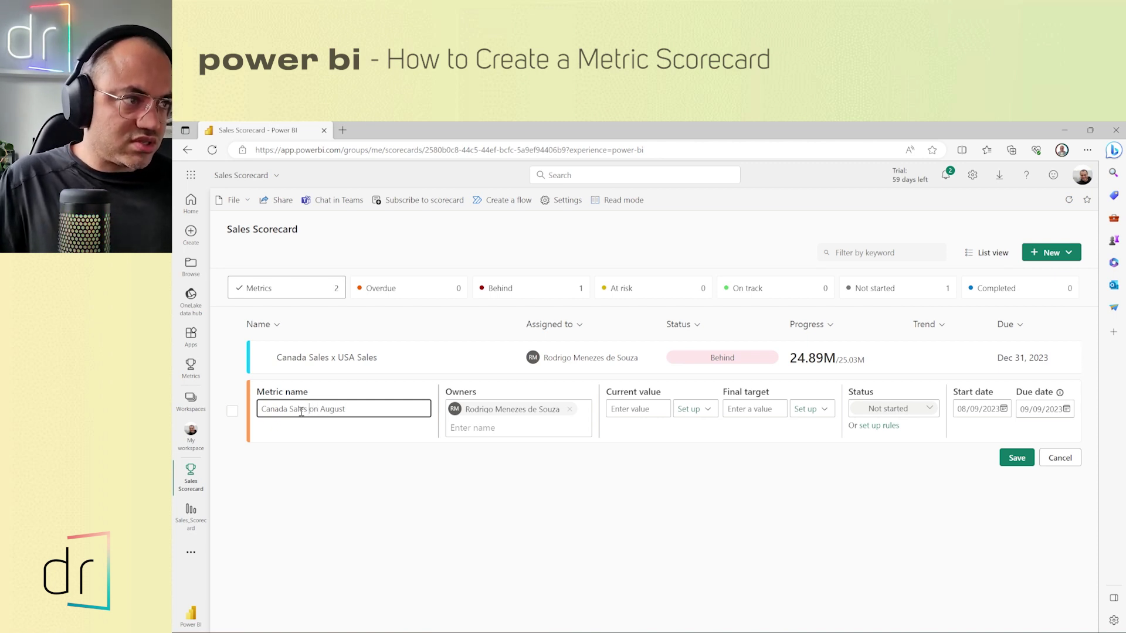
# Step: Reword the new metric's name to "August Canada Sales"
pyautogui.hotkey('shift', 'Right')
pyautogui.hotkey('shift', 'Right')
pyautogui.hotkey('shift', 'Right')
pyautogui.hotkey('shift', 'Right')
pyautogui.hotkey('shift', 'Right')
pyautogui.hotkey('shift', 'Right')
pyautogui.hotkey('shift', 'Right')
pyautogui.hotkey('shift', 'Right')
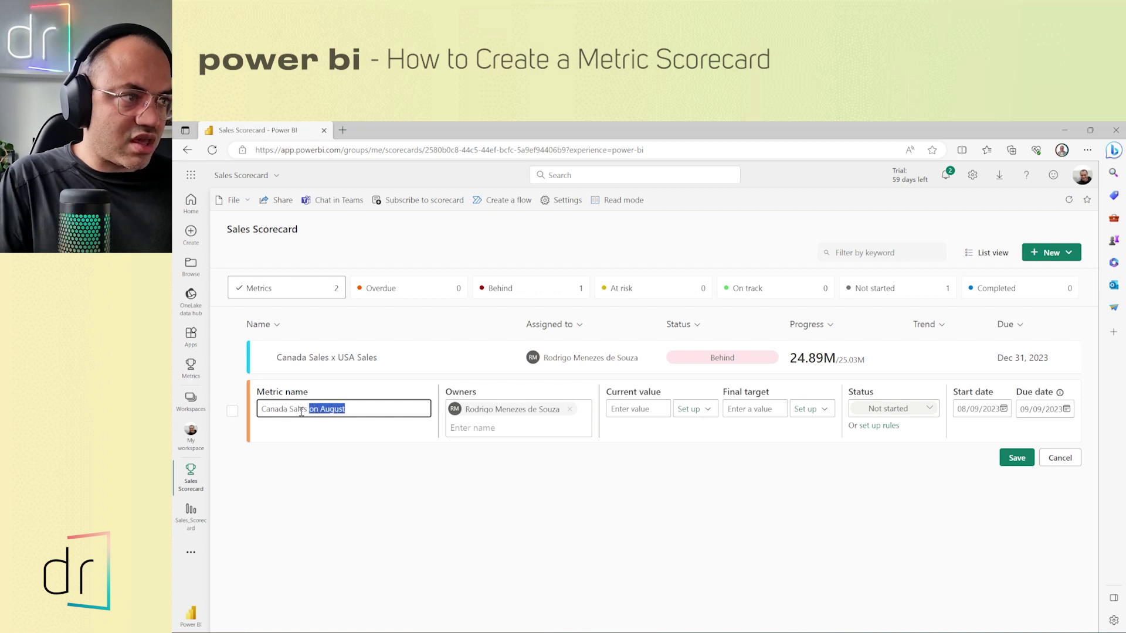
pyautogui.press('BackSpace')
pyautogui.write('August')
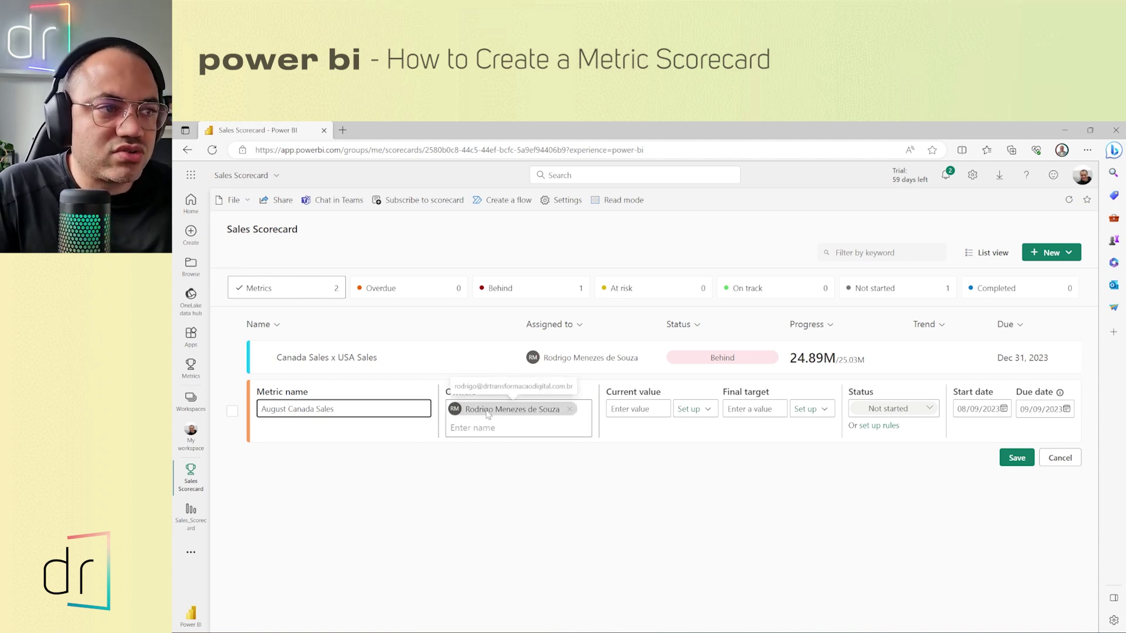
# Step: Connect the metric's current value to the August point of the Sum of Sales by Month chart in the Sales_Scorecard report
pyautogui.click(690, 410)
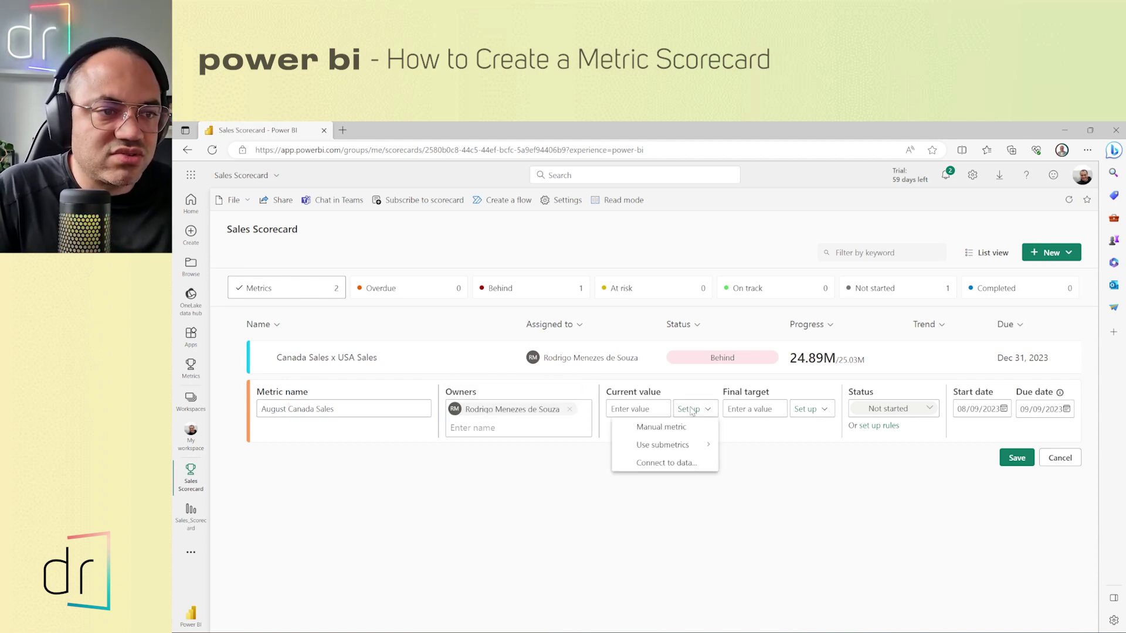
pyautogui.click(674, 465)
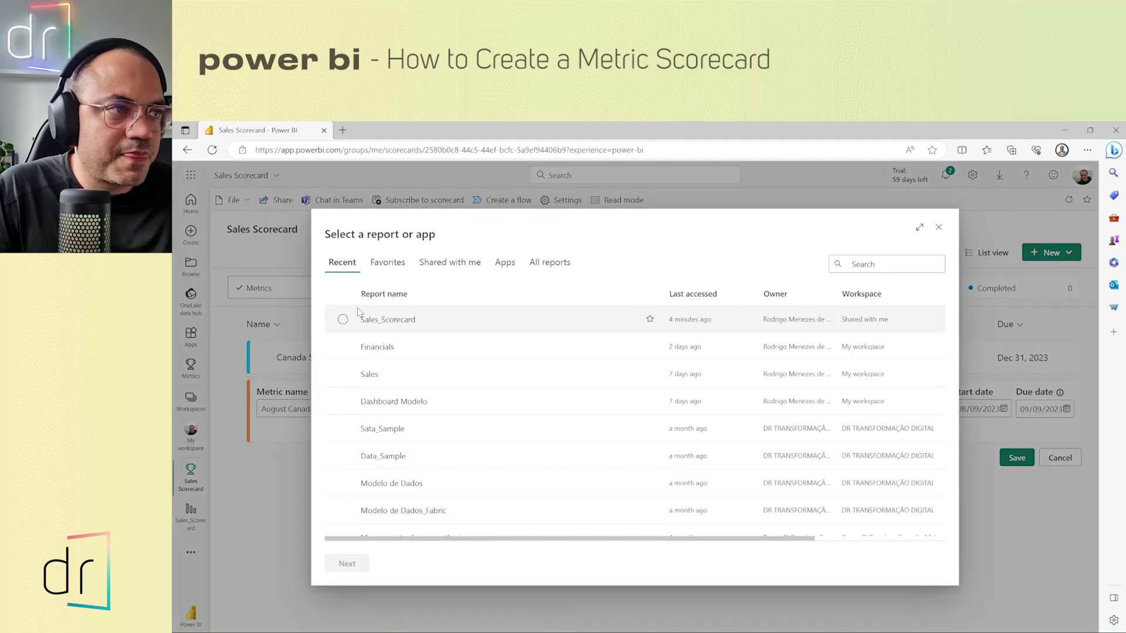
pyautogui.click(342, 320)
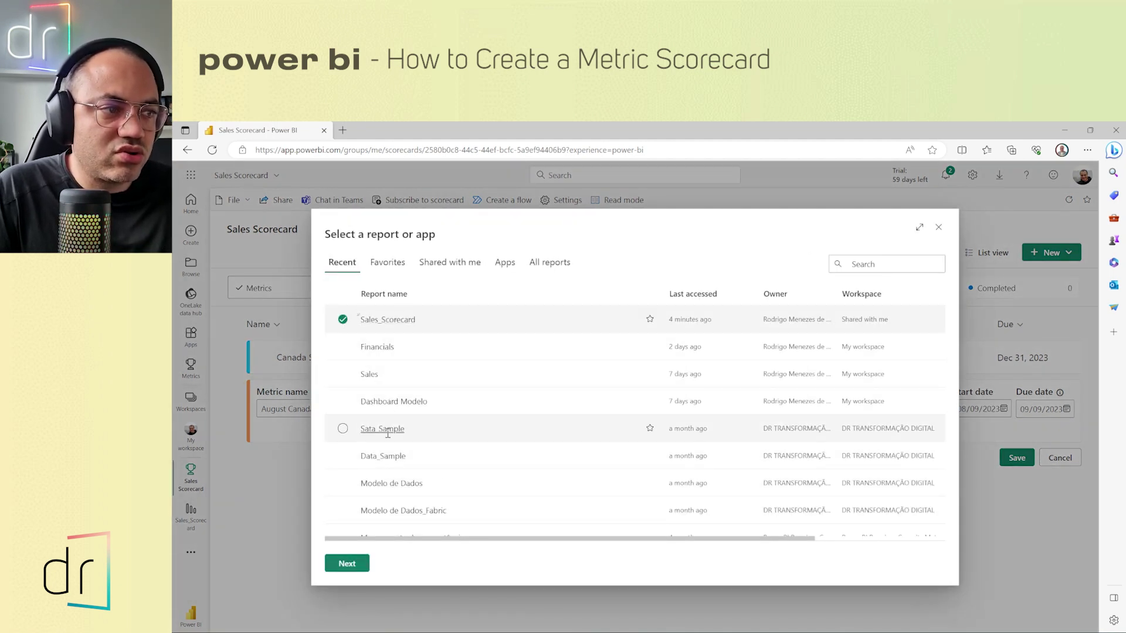
pyautogui.scroll(-3, 361, 457)
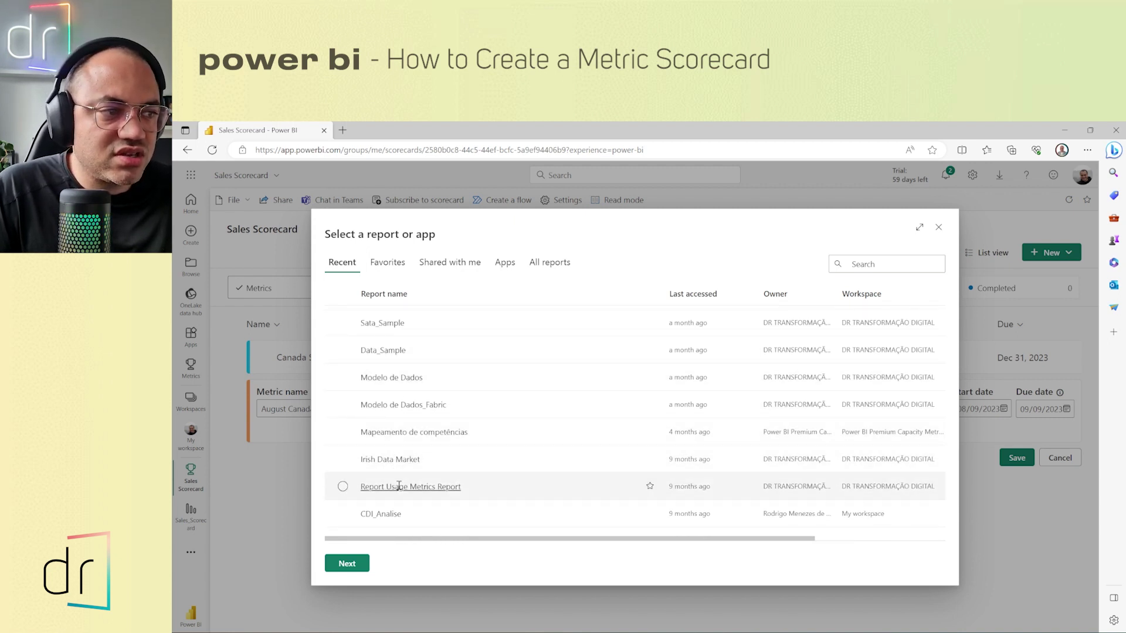
pyautogui.scroll(3, 418, 338)
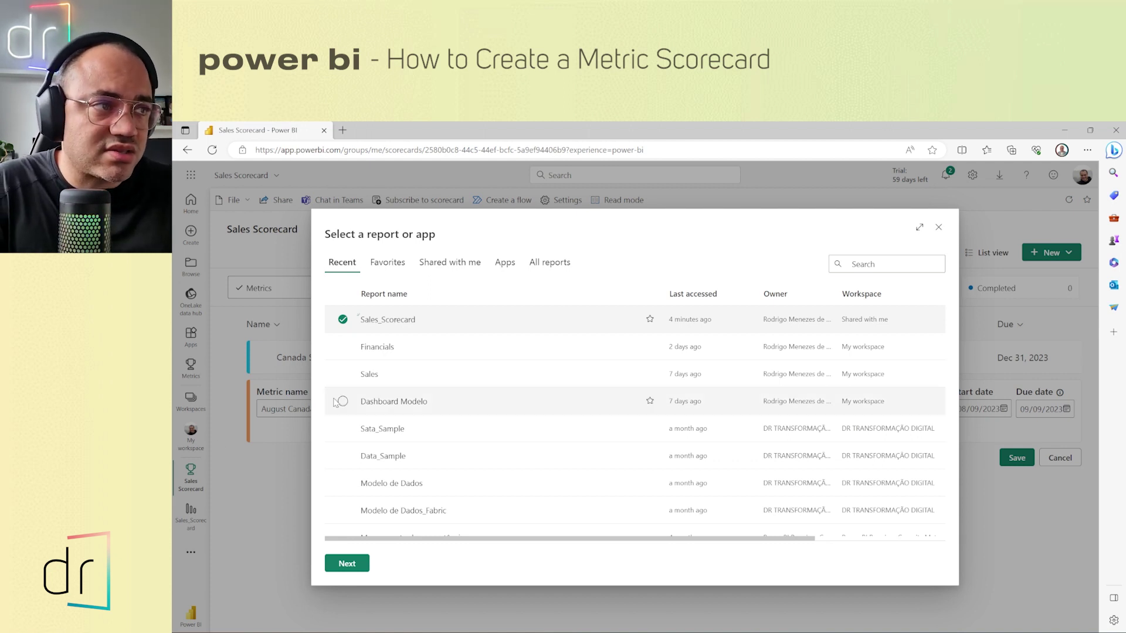
pyautogui.click(351, 568)
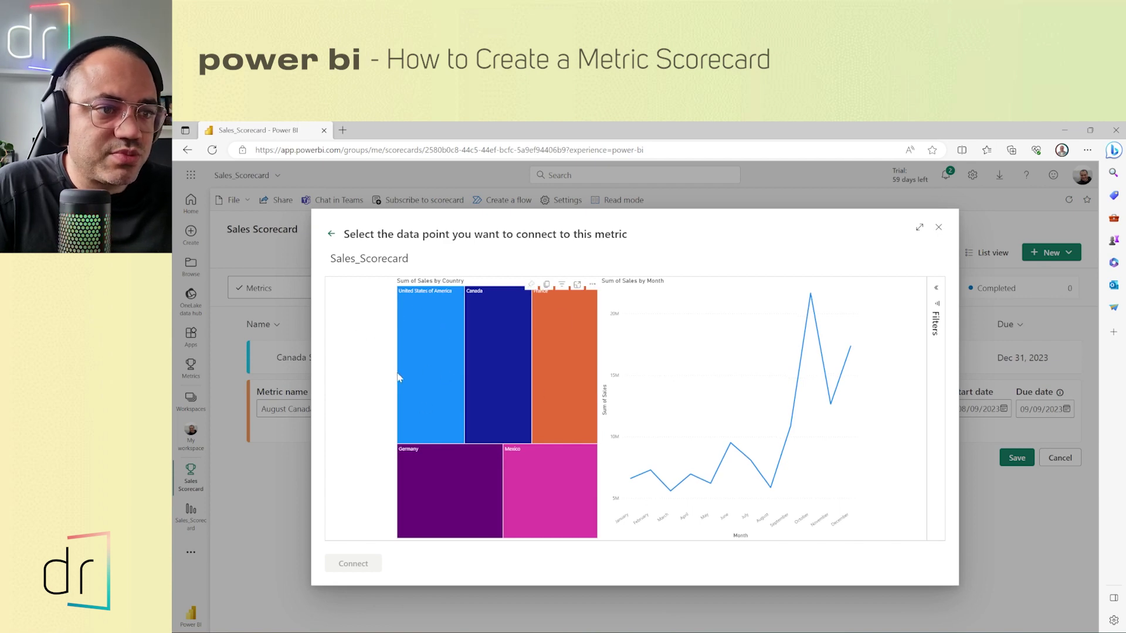
pyautogui.click(770, 487)
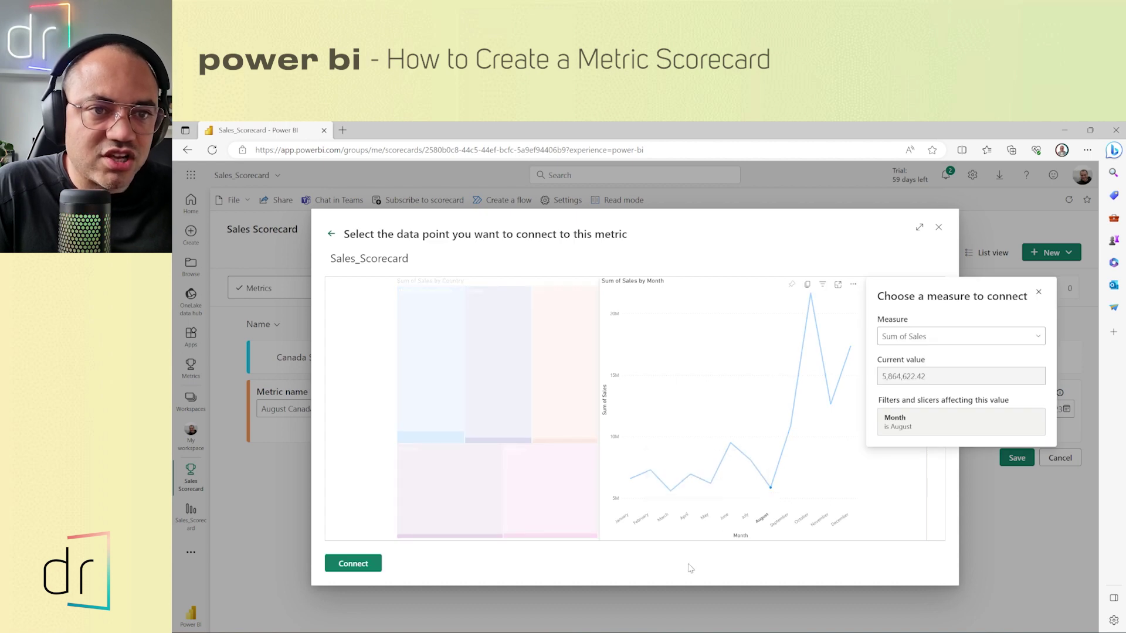
pyautogui.click(352, 569)
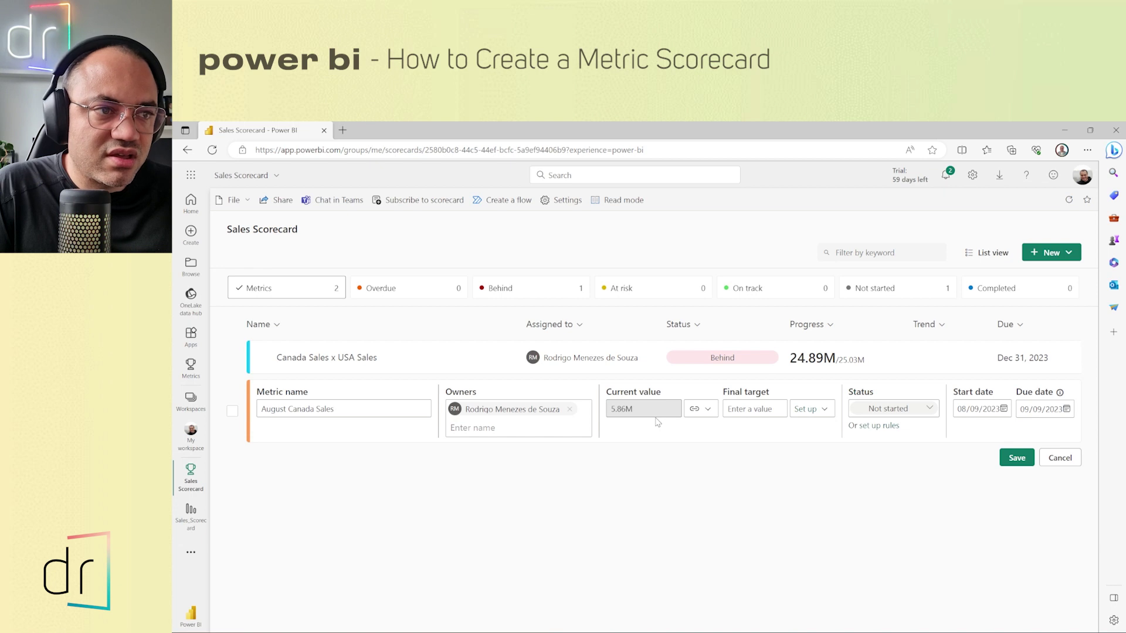
# Step: Enter a manual final target of 5500000 for the August Canada Sales metric
pyautogui.click(736, 411)
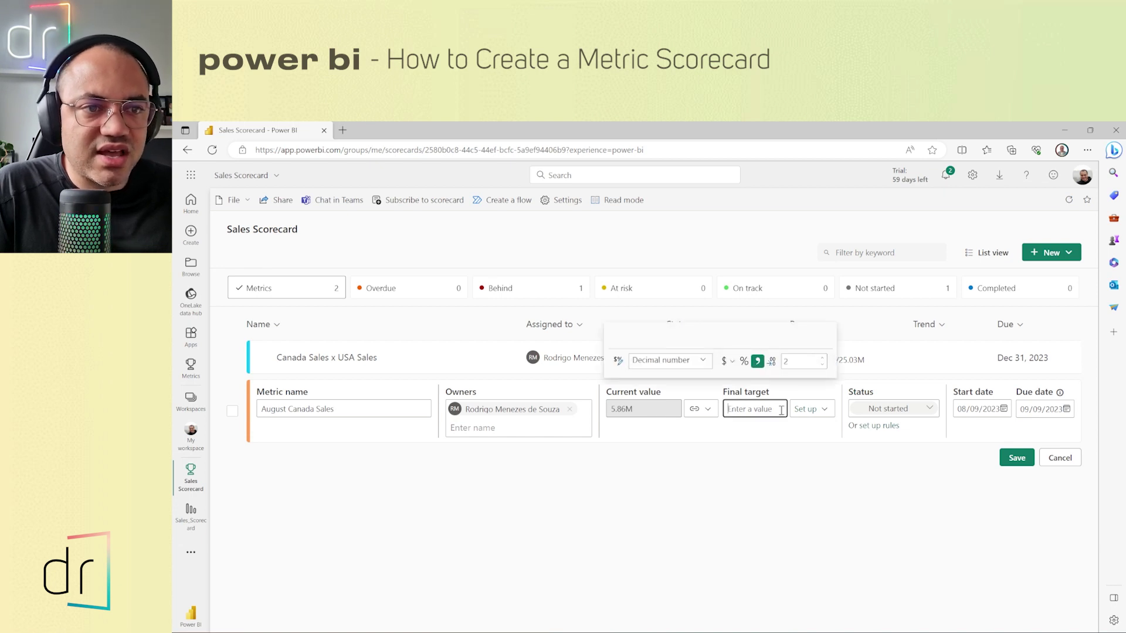
pyautogui.click(809, 409)
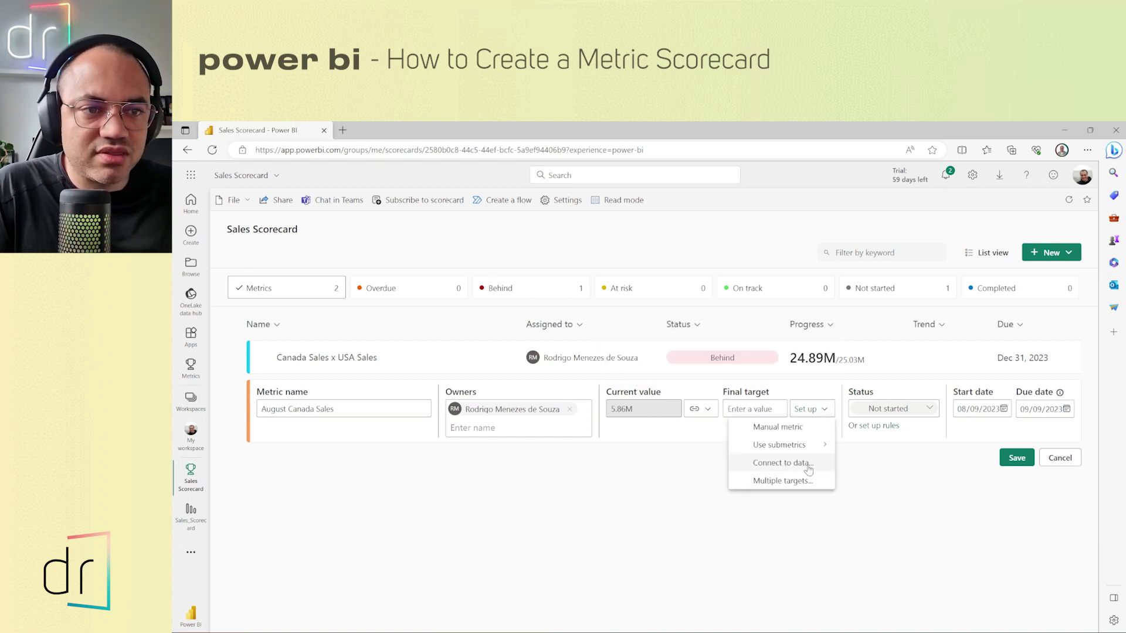
pyautogui.click(756, 408)
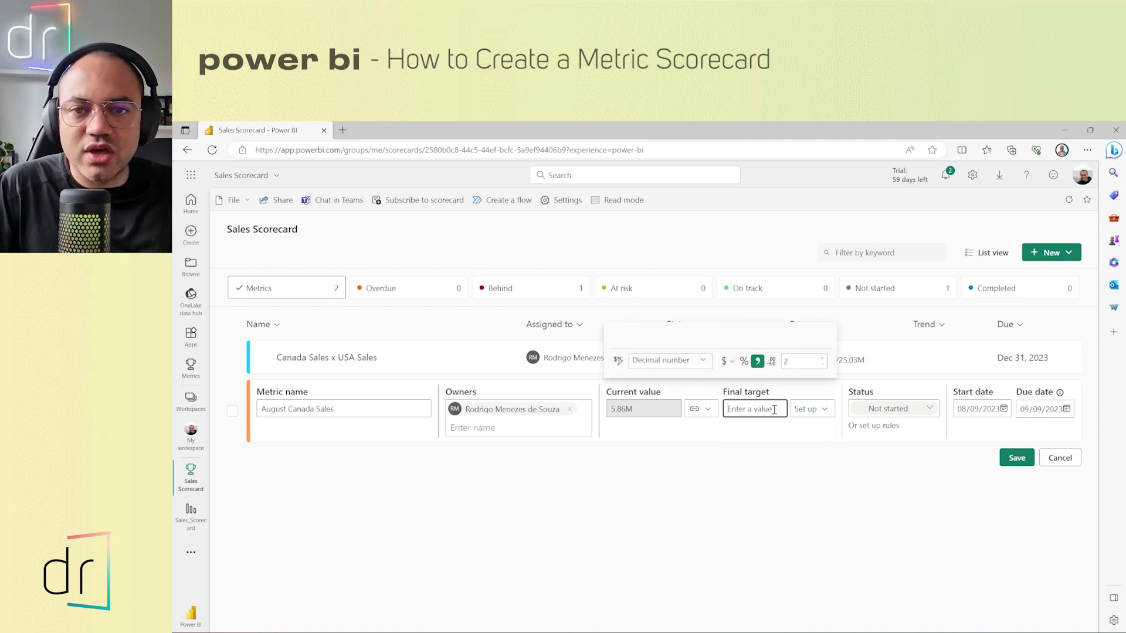
pyautogui.write('5')
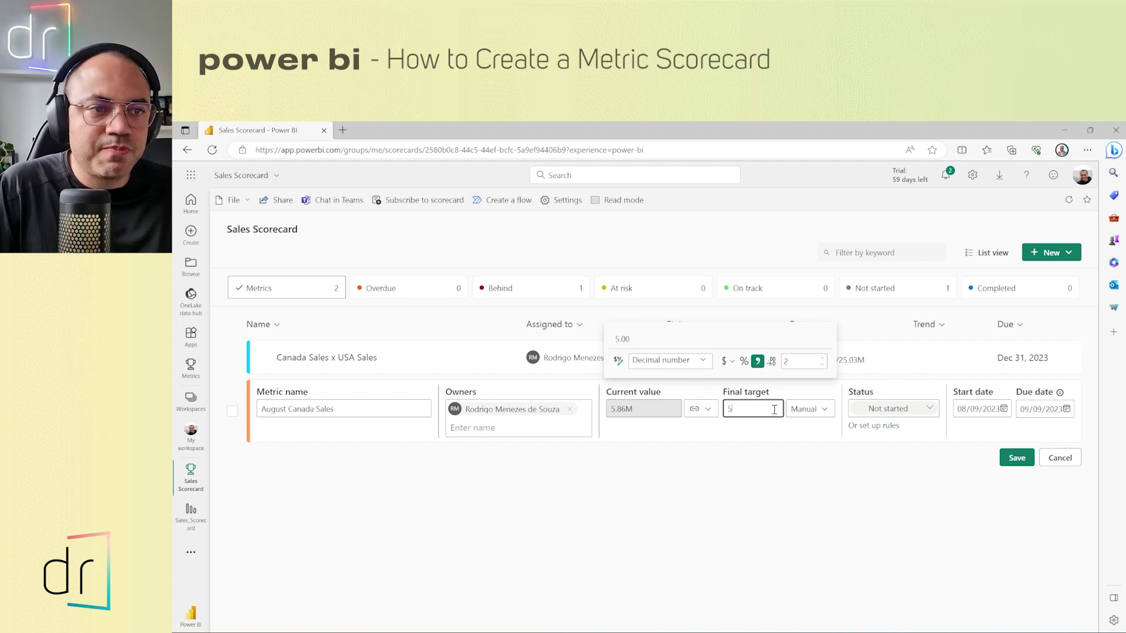
pyautogui.write('500')
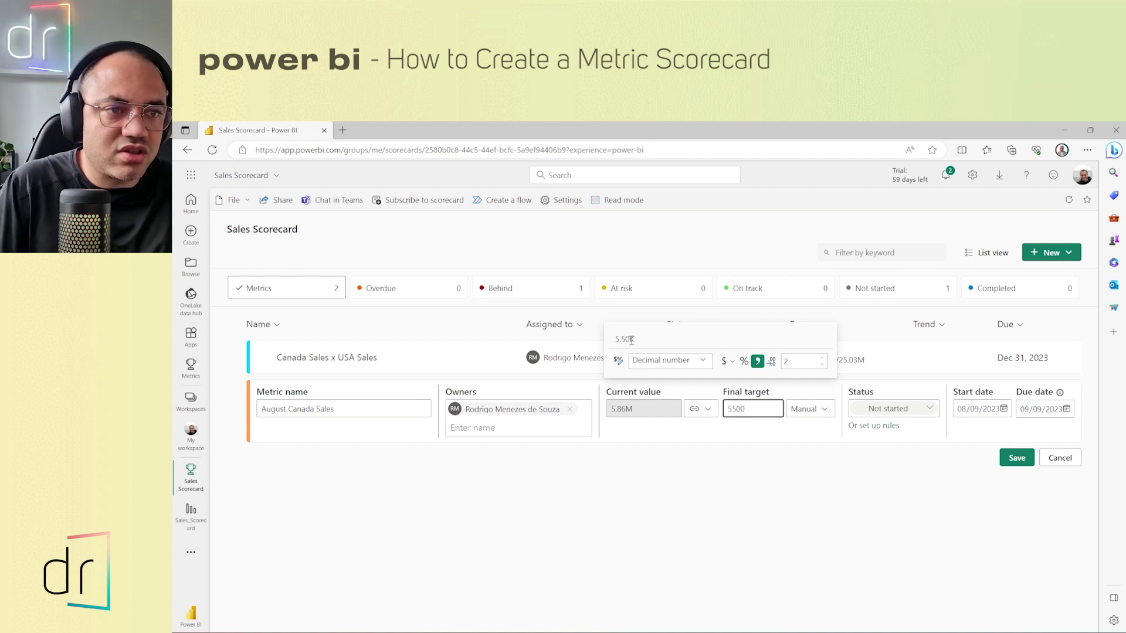
pyautogui.write('000')
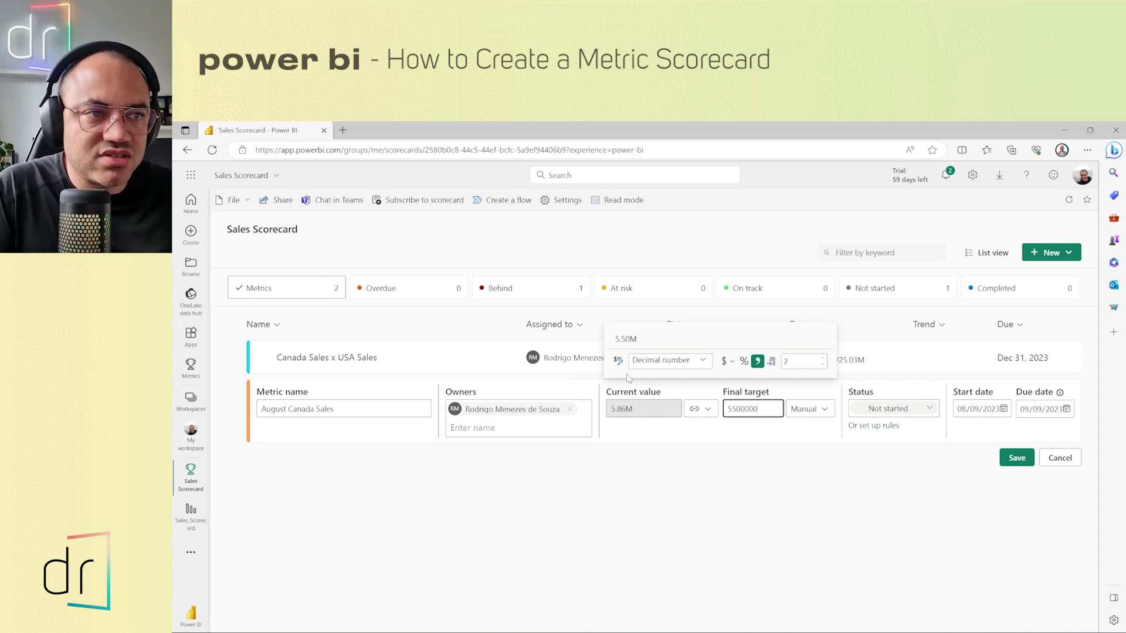
# Step: Choose Decimal number as the final target's number format and apply the target value
pyautogui.click(673, 364)
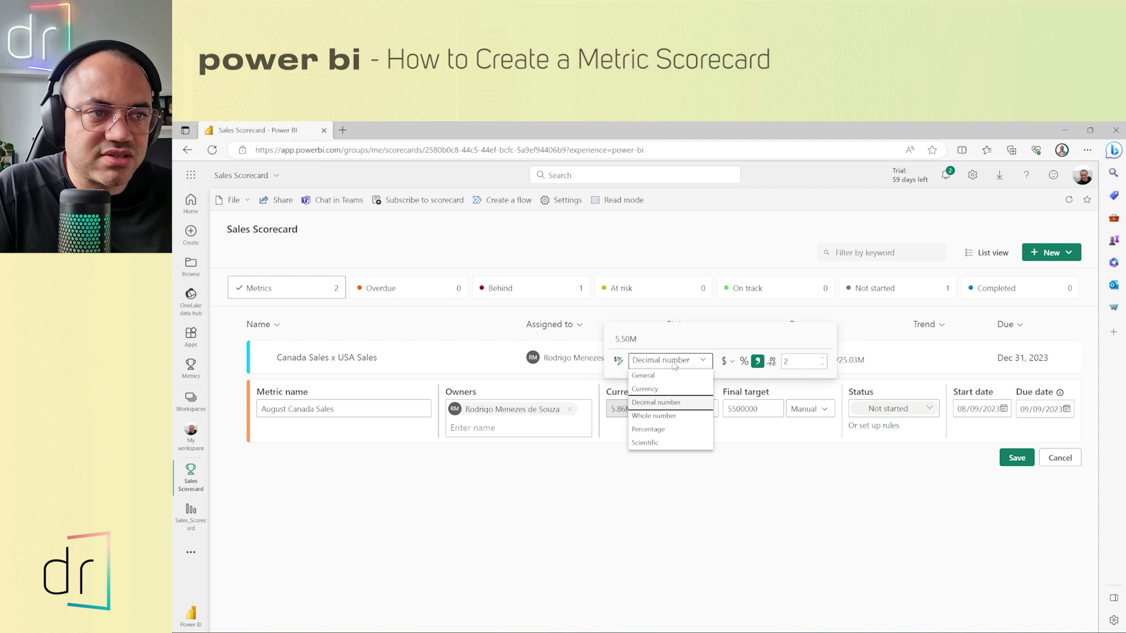
pyautogui.click(674, 365)
pyautogui.click(740, 411)
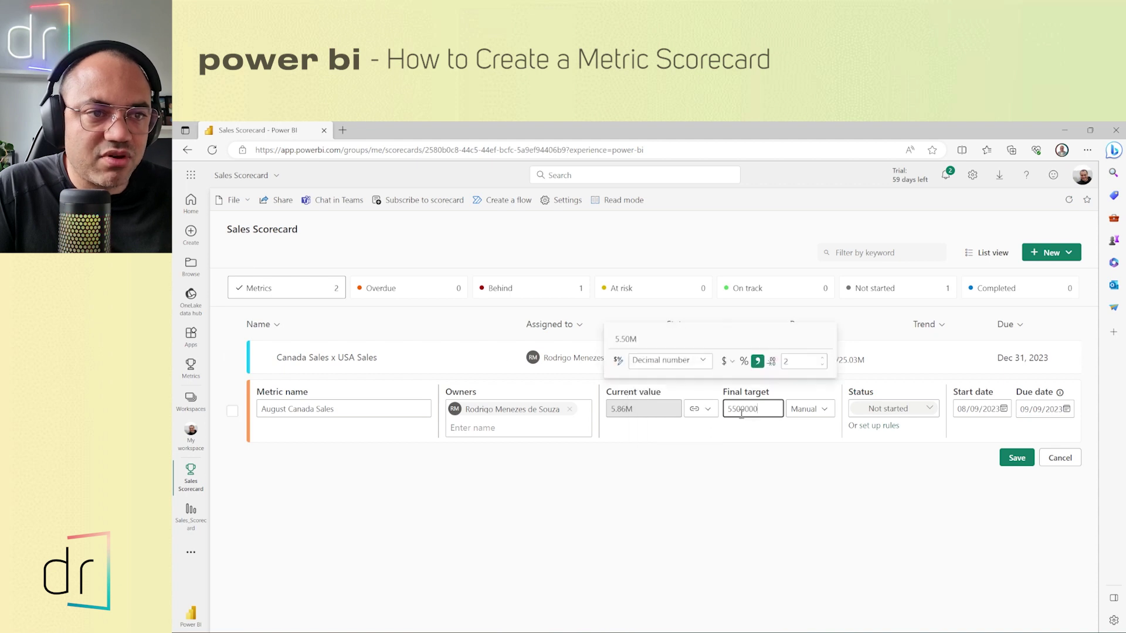
pyautogui.click(703, 363)
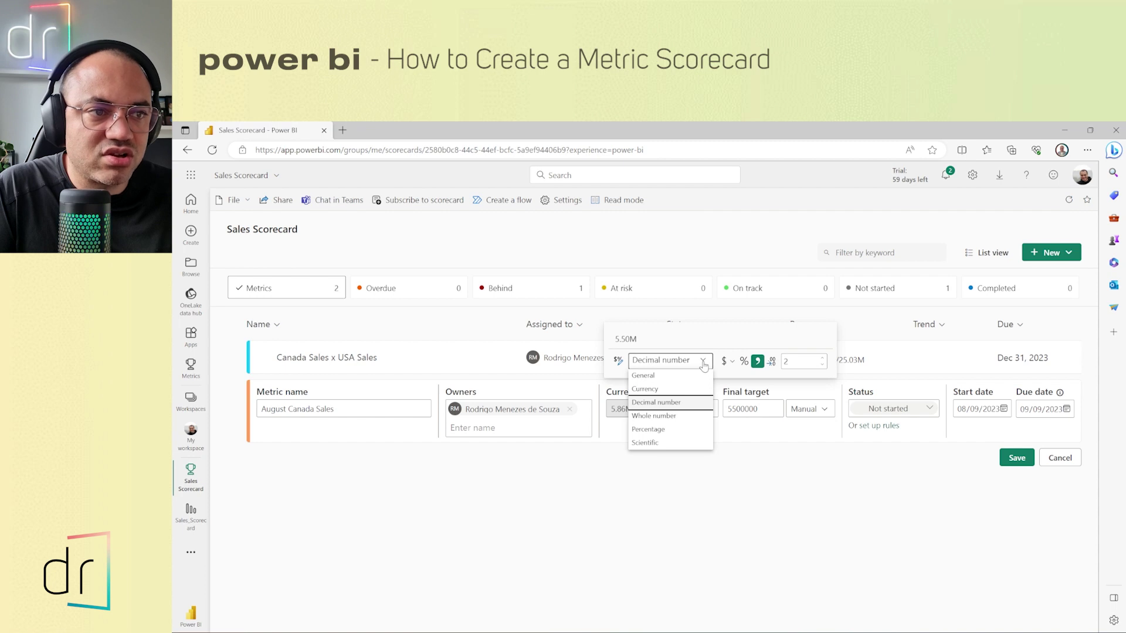
pyautogui.click(683, 404)
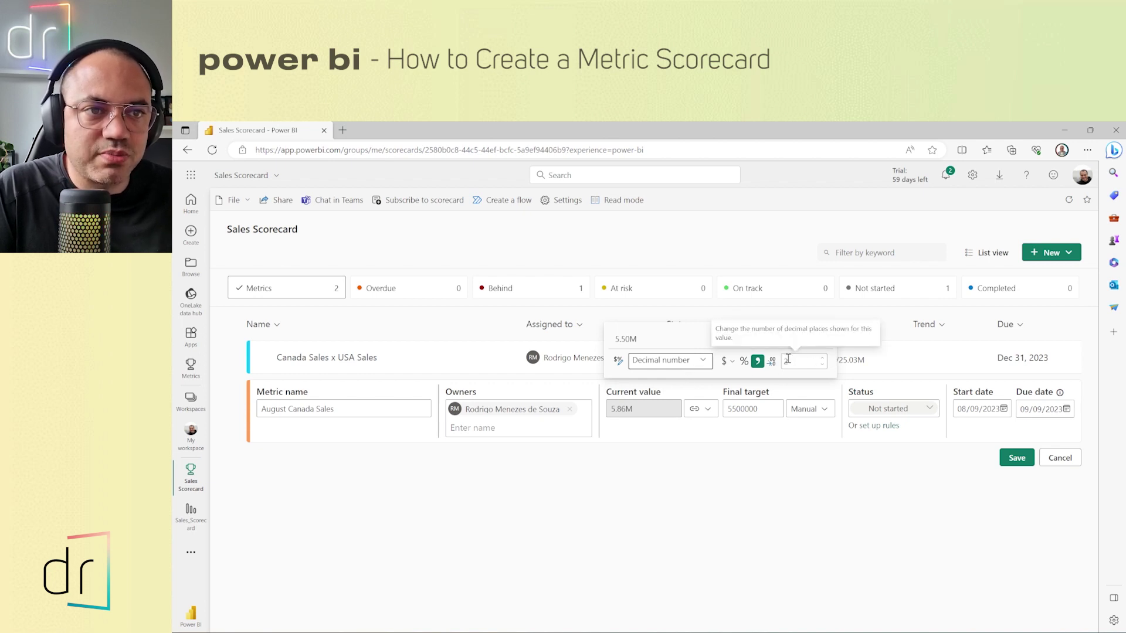
pyautogui.click(793, 393)
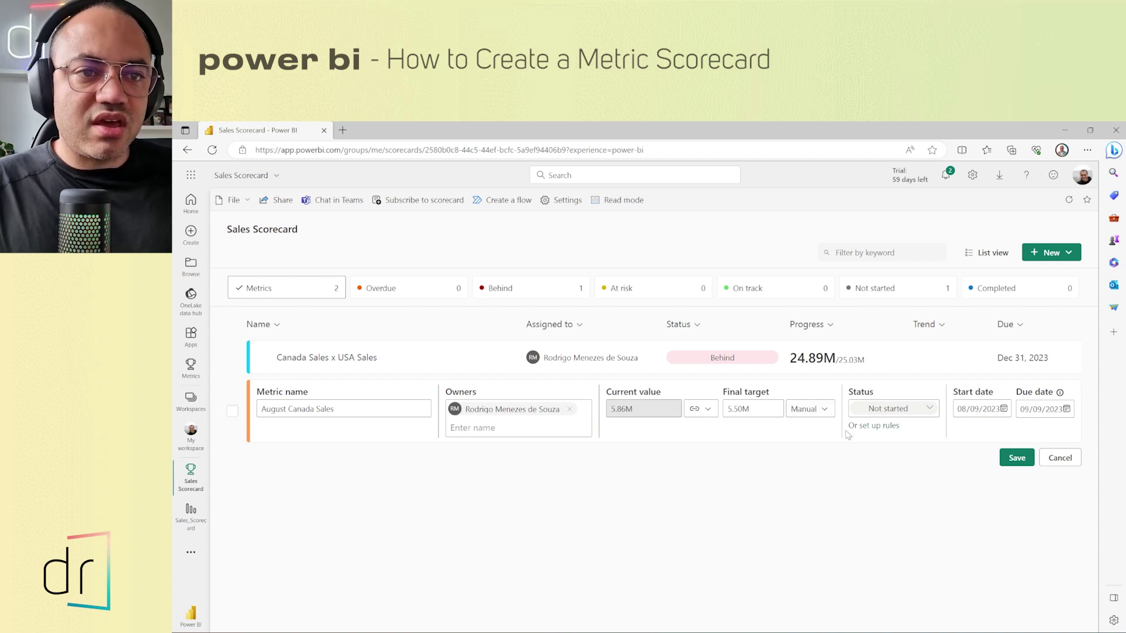
# Step: Add a status rule to the August Canada Sales metric for a value greater than 100 % of target
pyautogui.click(874, 426)
pyautogui.click(736, 291)
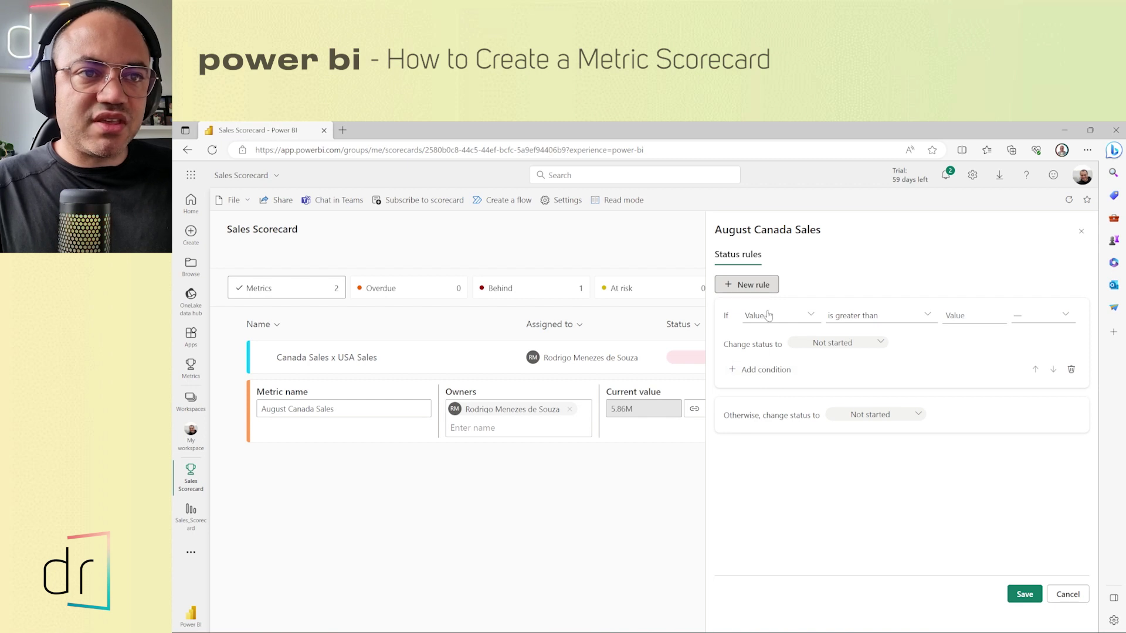
pyautogui.click(1066, 314)
pyautogui.click(1032, 336)
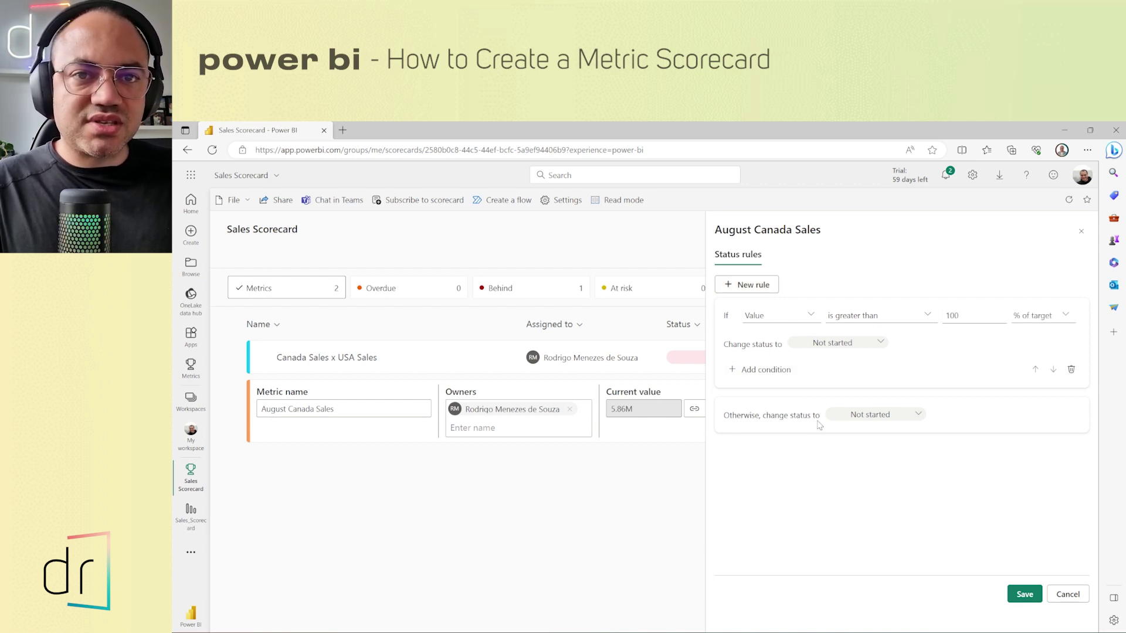
# Step: Make the August Canada Sales rule change the status to Completed, otherwise to At risk, and save the status rules
pyautogui.click(845, 344)
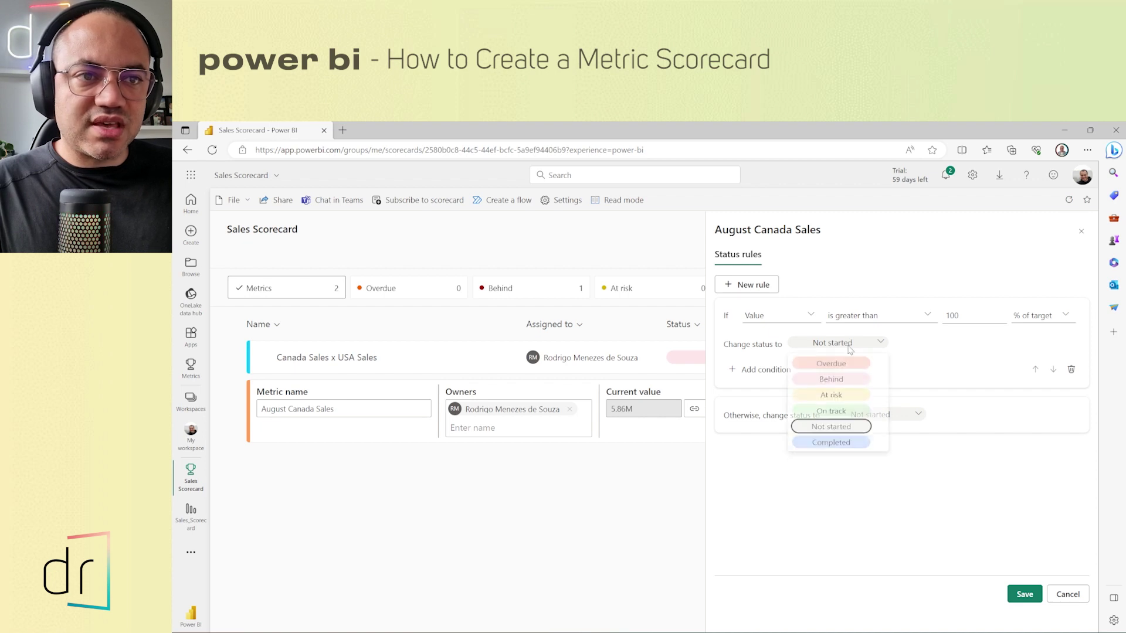
pyautogui.click(828, 449)
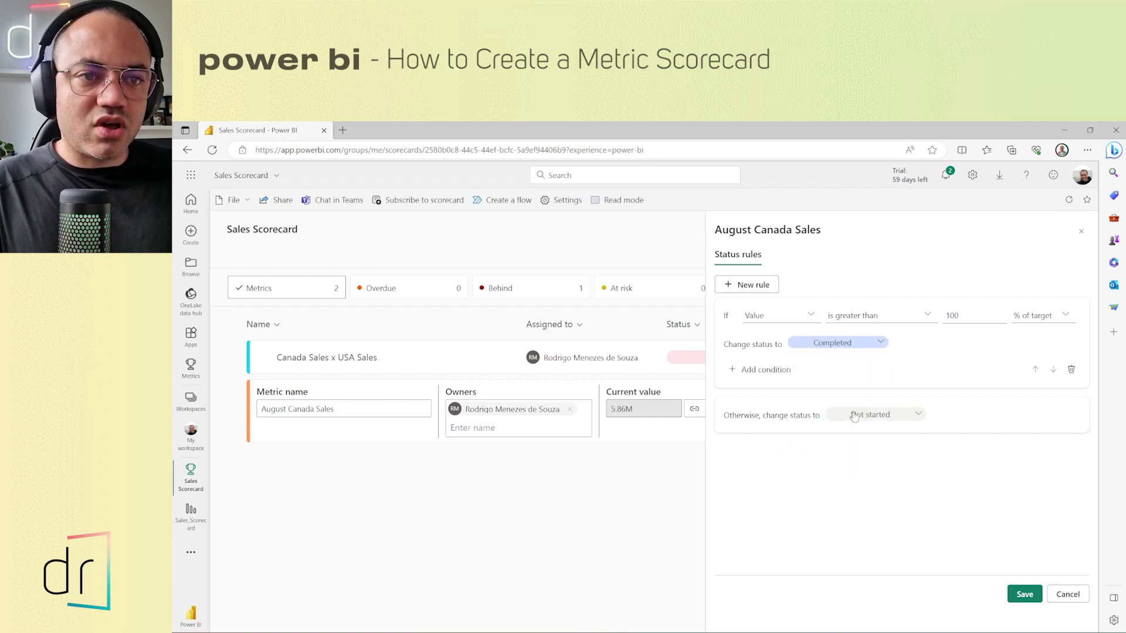
pyautogui.click(855, 414)
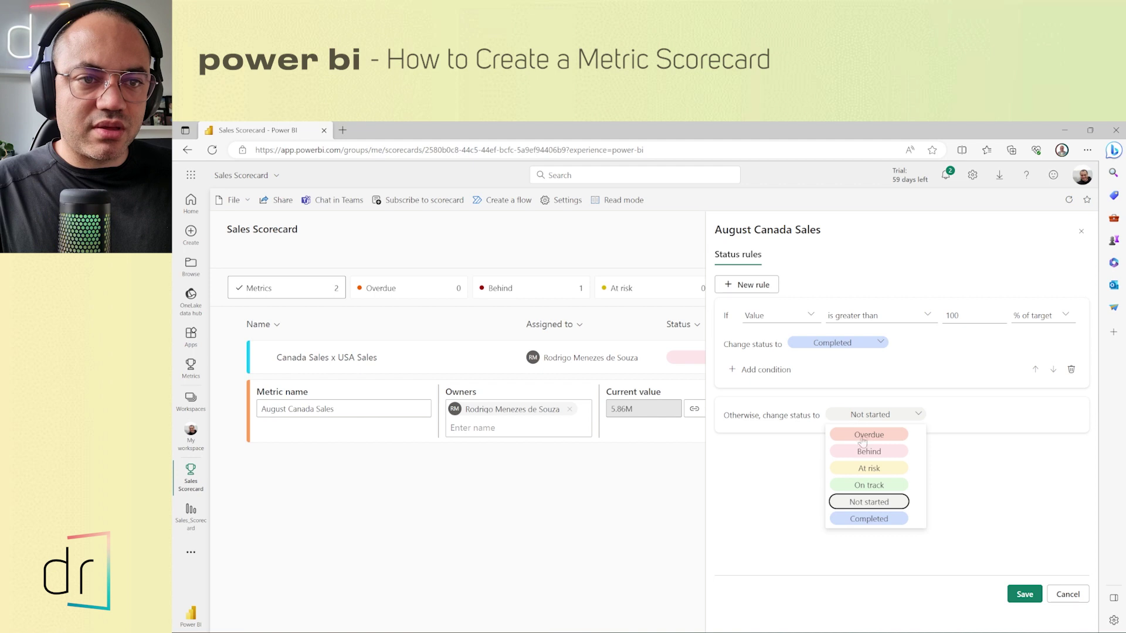
pyautogui.click(867, 455)
pyautogui.click(866, 417)
pyautogui.click(873, 472)
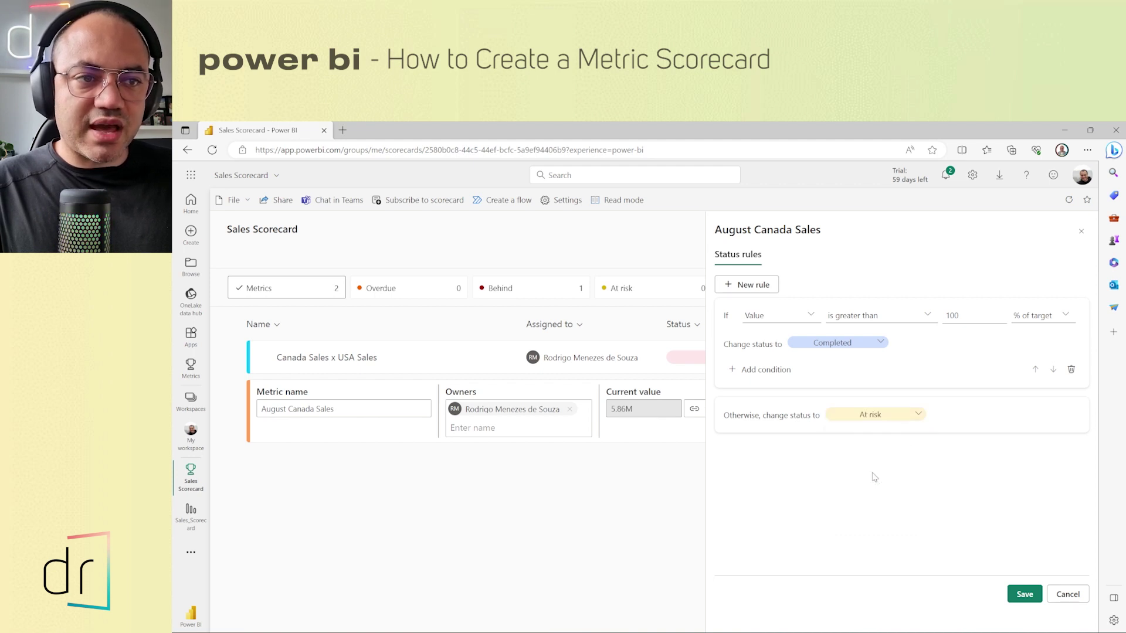
pyautogui.click(1025, 594)
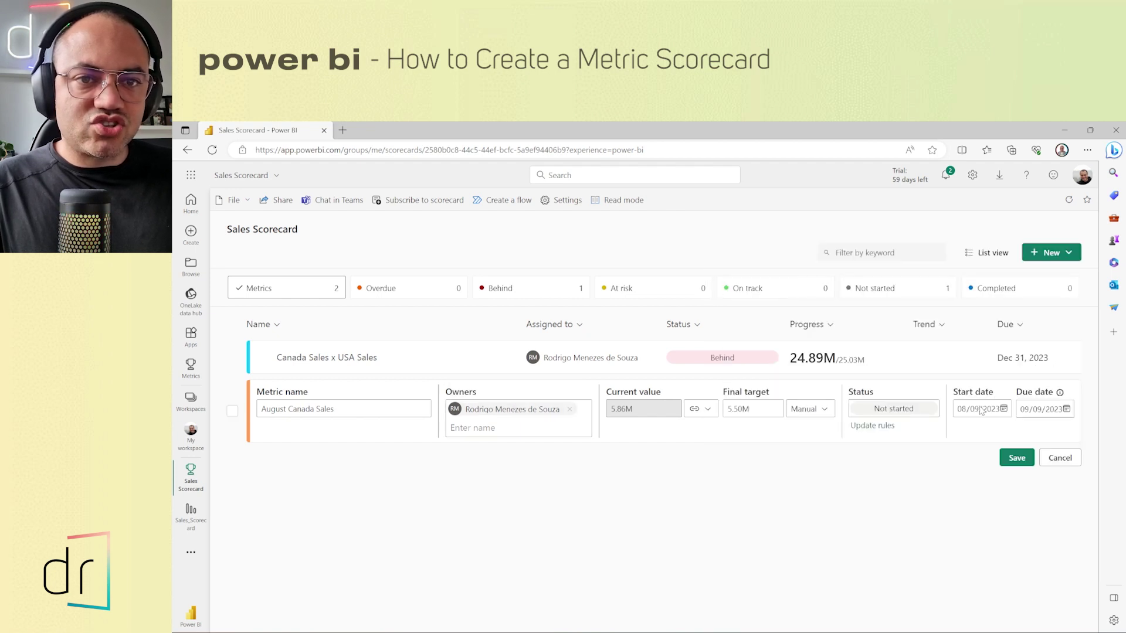
# Step: Set the August Canada Sales metric's start date to 08/01/2023 and due date to 08/31/2023, and save the metric
pyautogui.click(1004, 408)
pyautogui.click(1000, 470)
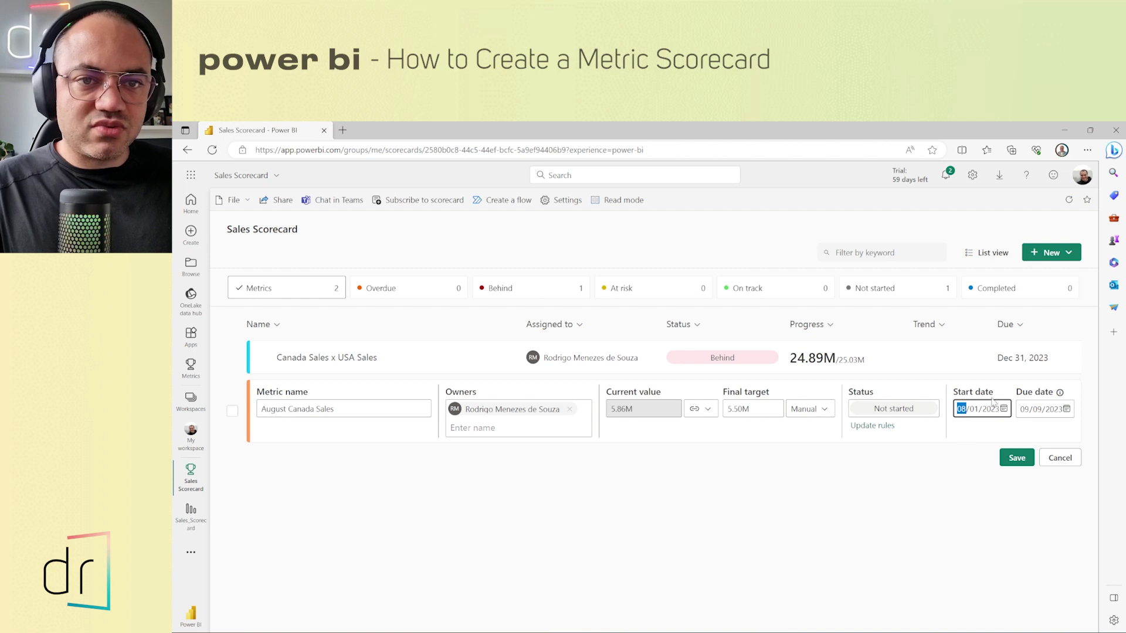
pyautogui.click(1038, 409)
pyautogui.click(1067, 409)
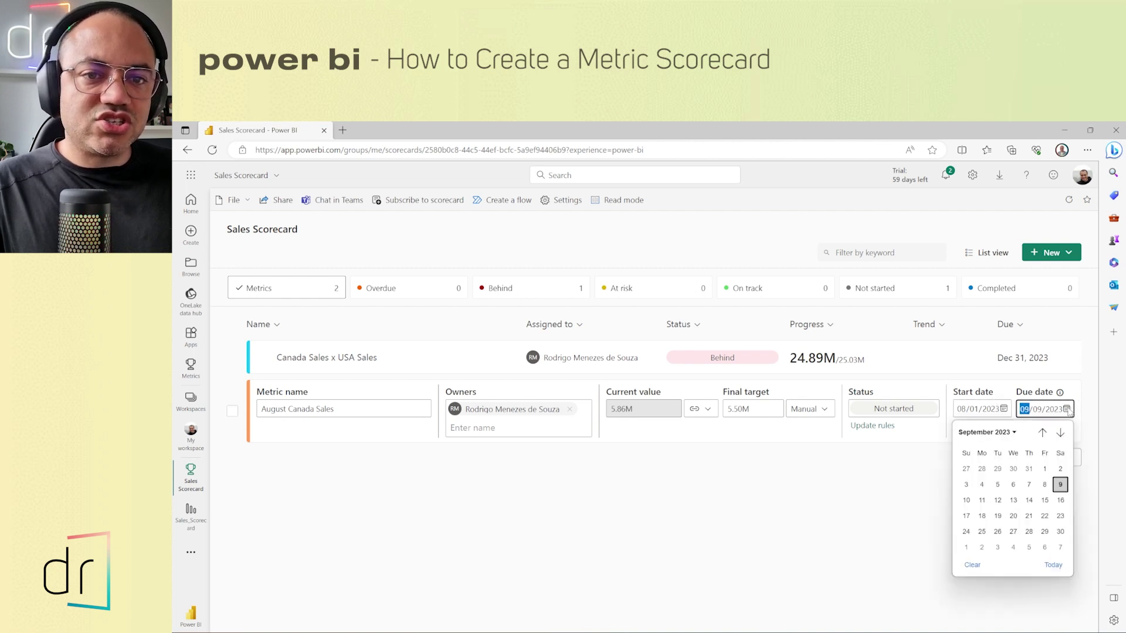
pyautogui.click(1044, 432)
pyautogui.click(1029, 531)
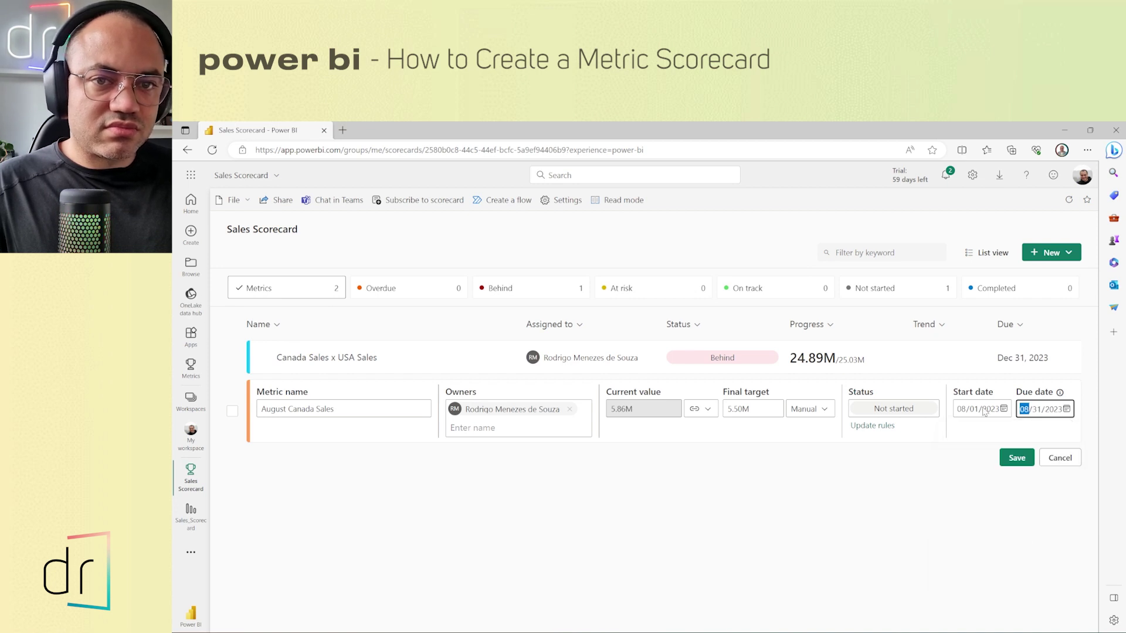
pyautogui.click(1016, 458)
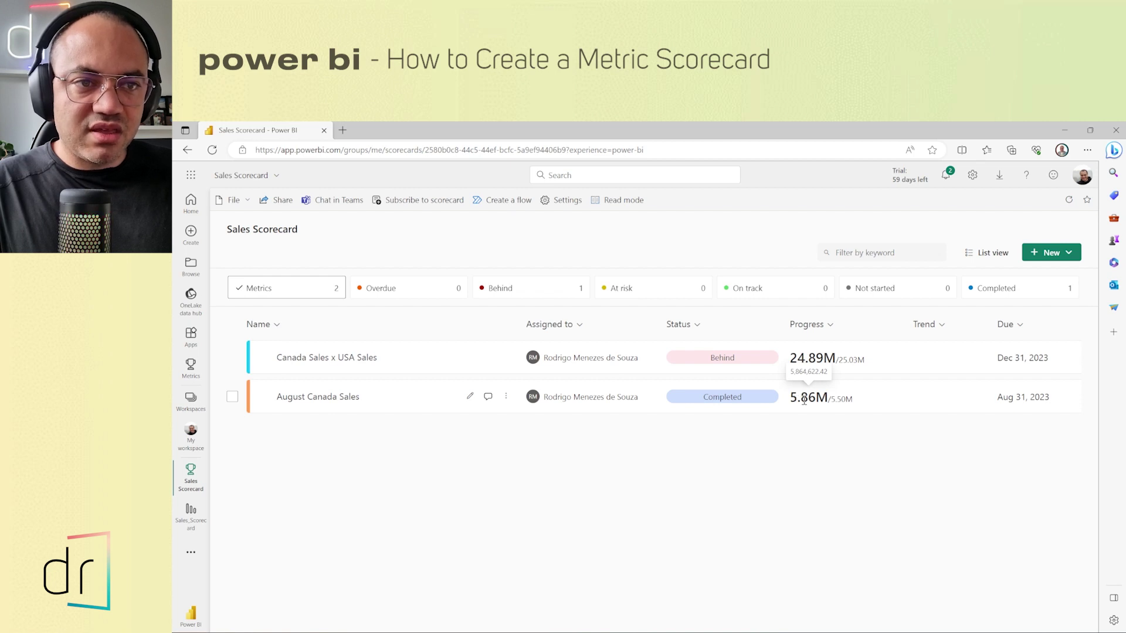
pyautogui.moveTo(838, 401)
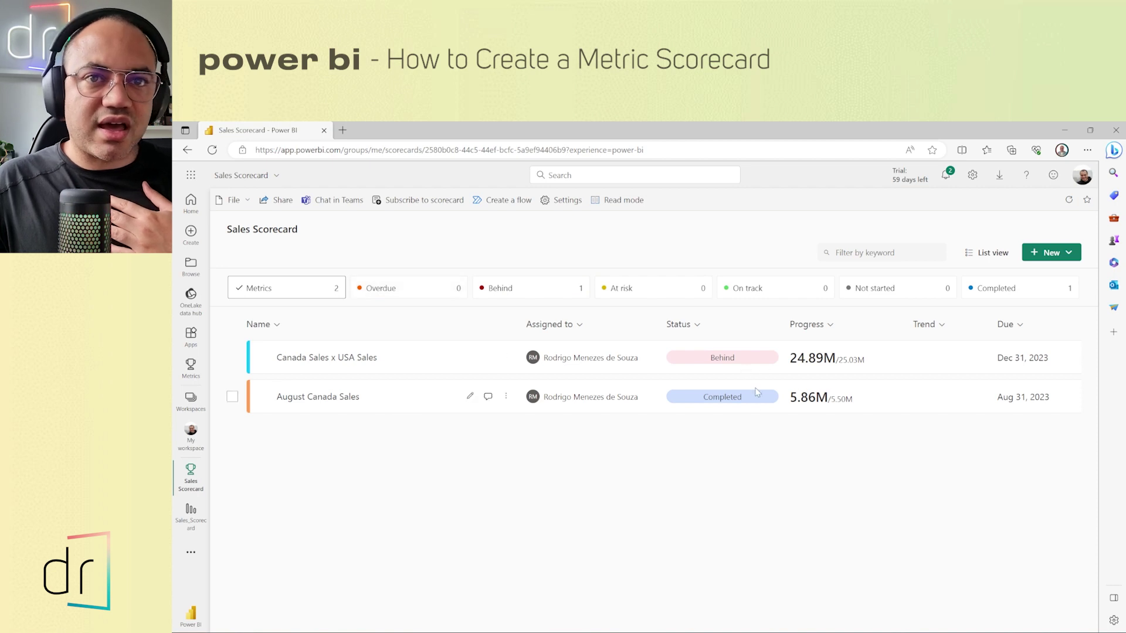
# Step: Examine the scorecard's editable statuses from a new draft metric, and discard the draft
pyautogui.click(1035, 258)
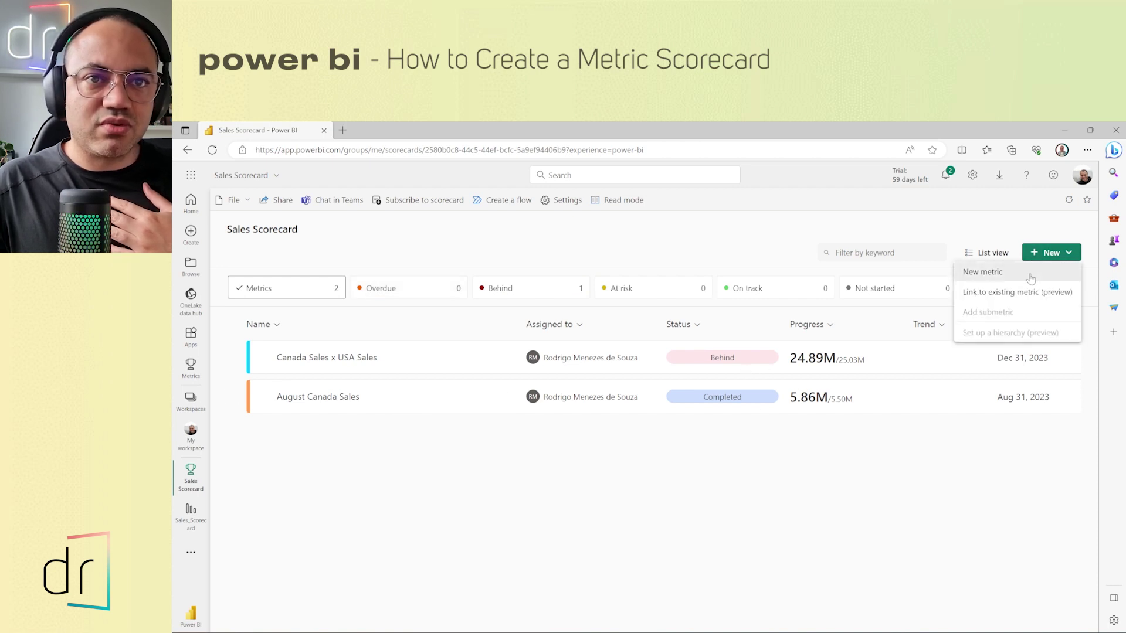
pyautogui.click(1031, 274)
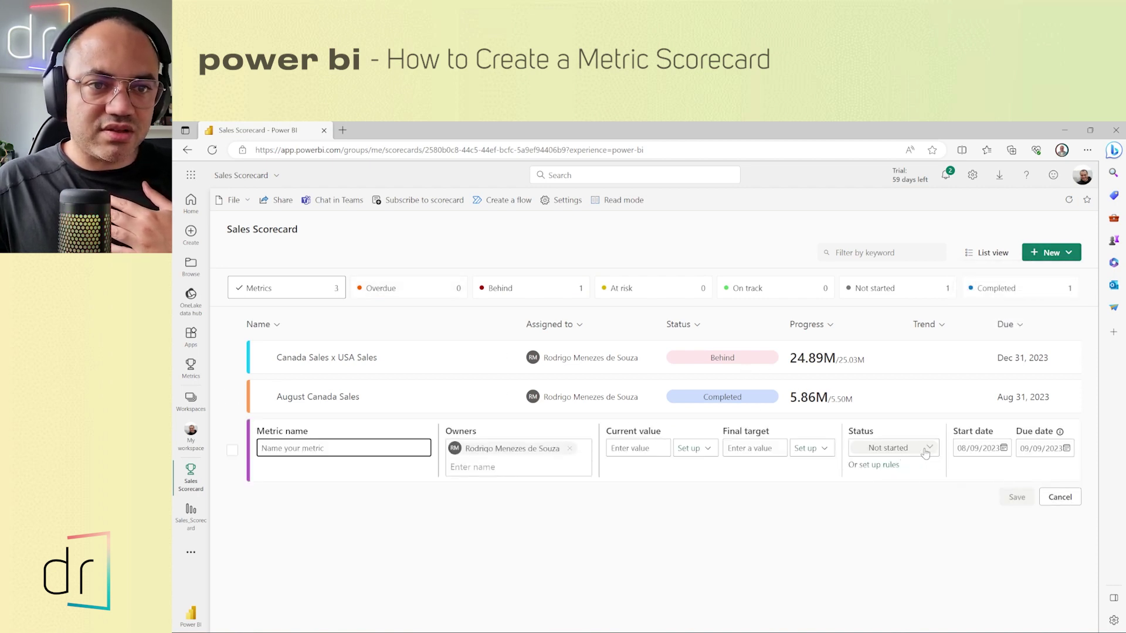
pyautogui.click(926, 451)
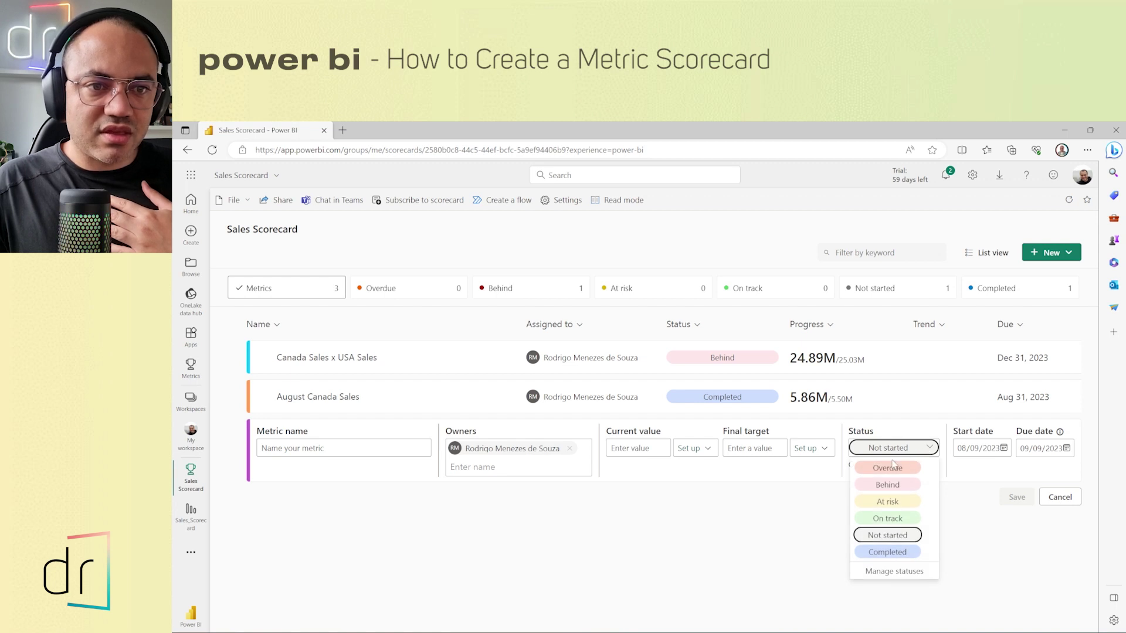
pyautogui.click(894, 574)
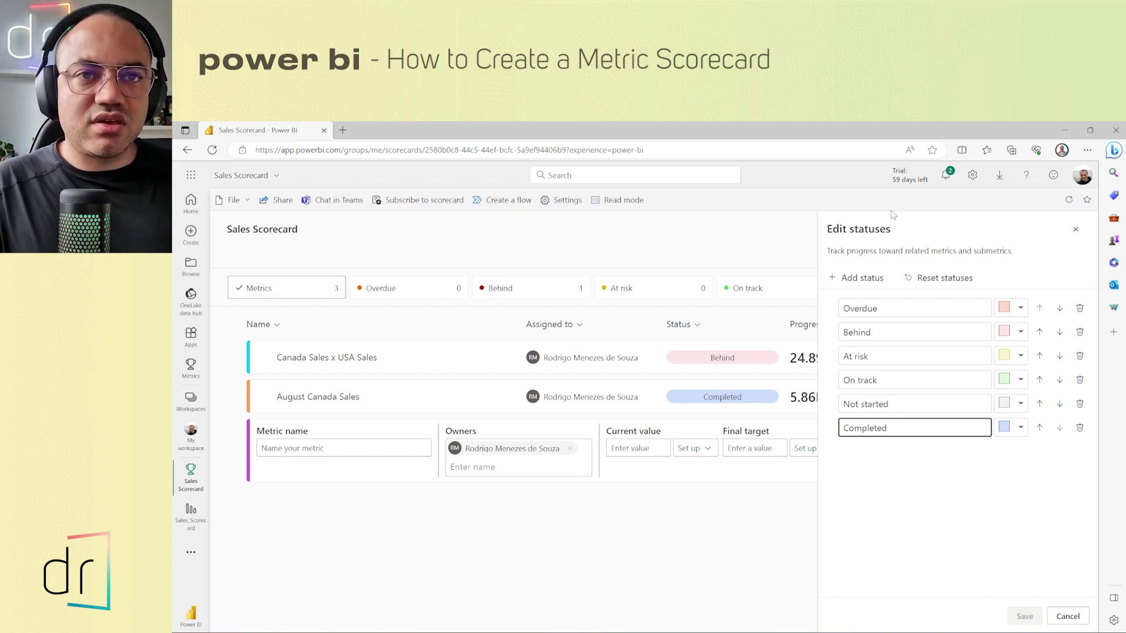
pyautogui.click(1079, 233)
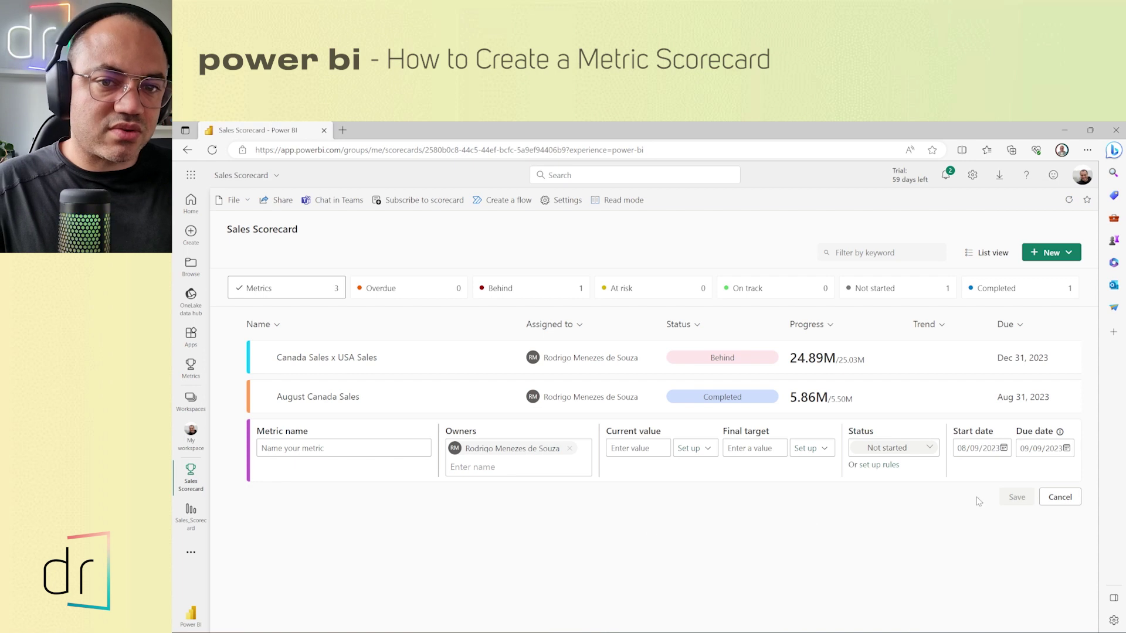
pyautogui.click(1059, 496)
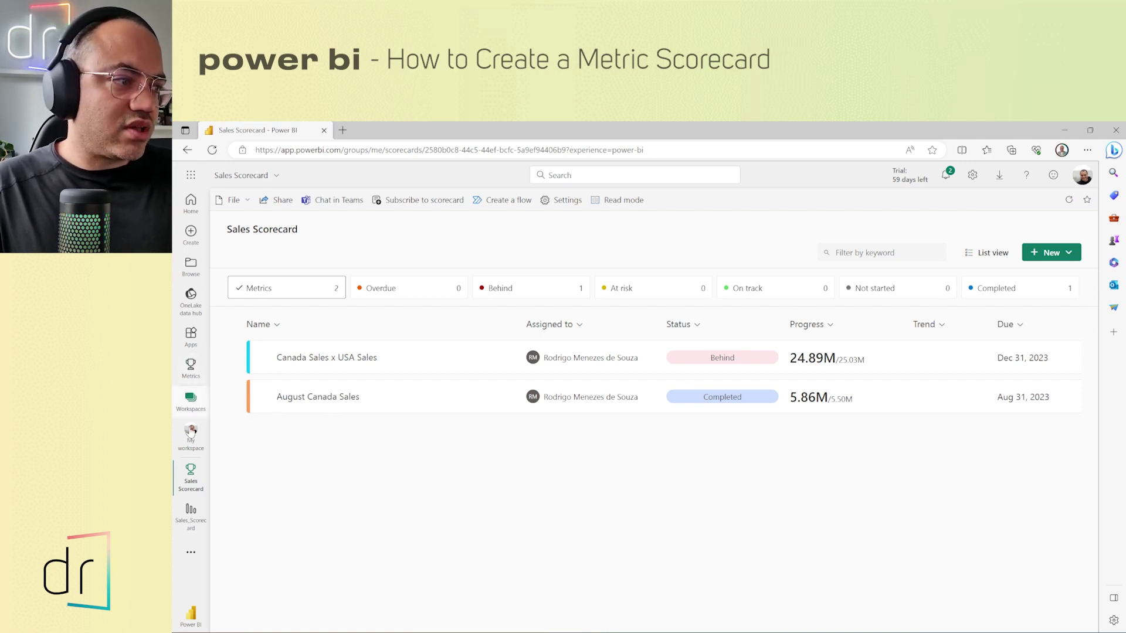
# Step: View the Sales_Scorecard report, and reopen the Sales Scorecard from the recent scorecards in the Metrics hub
pyautogui.click(193, 522)
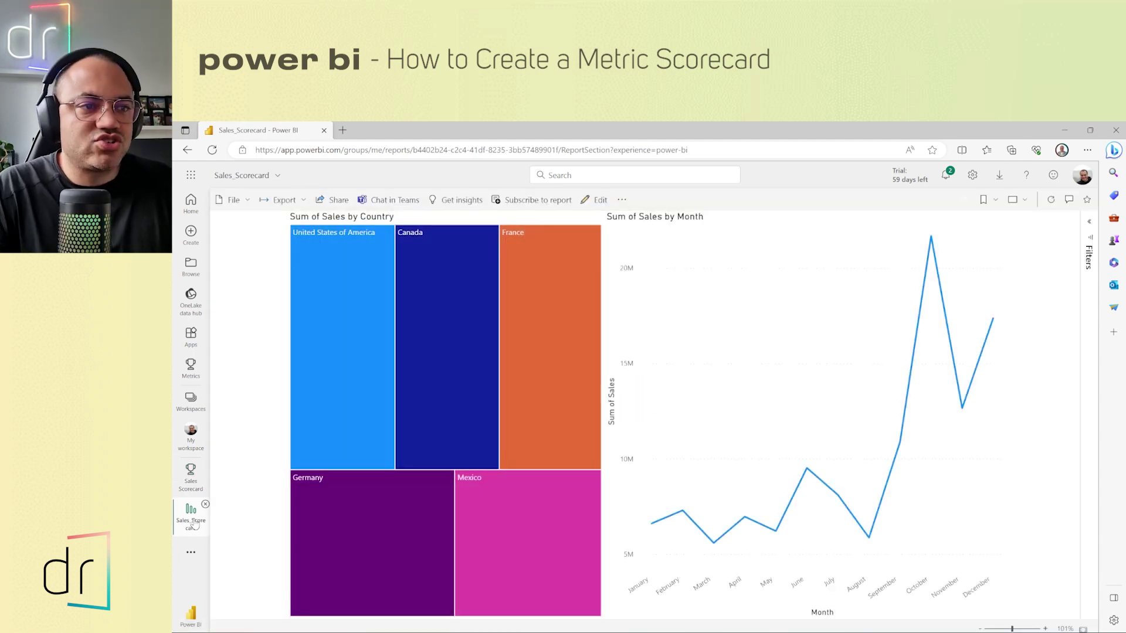
pyautogui.moveTo(643, 432)
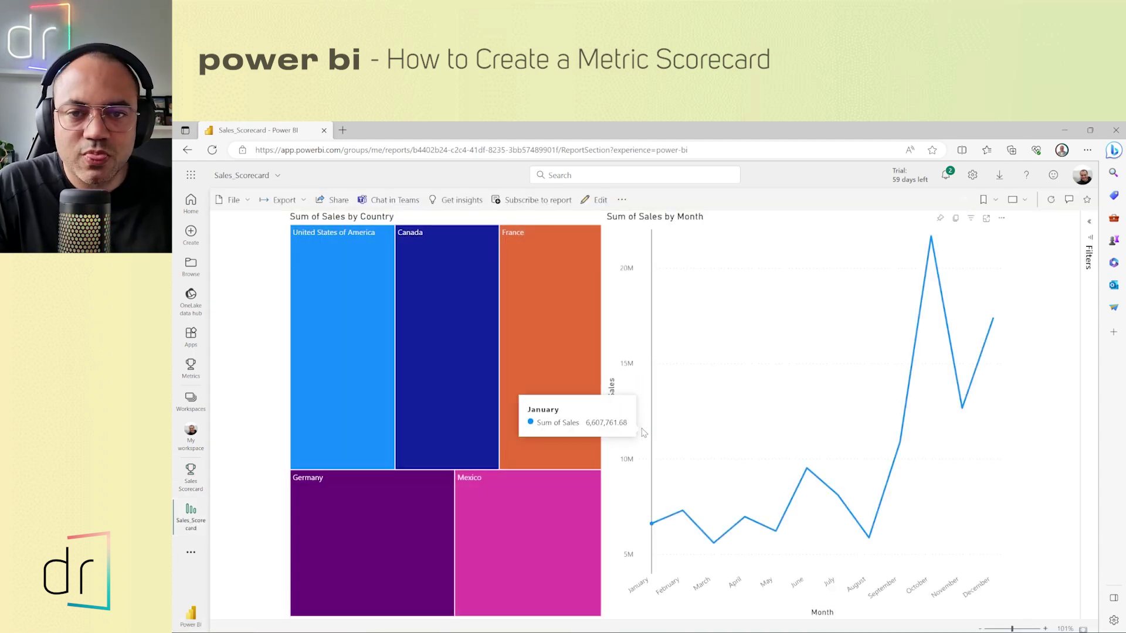
pyautogui.click(191, 369)
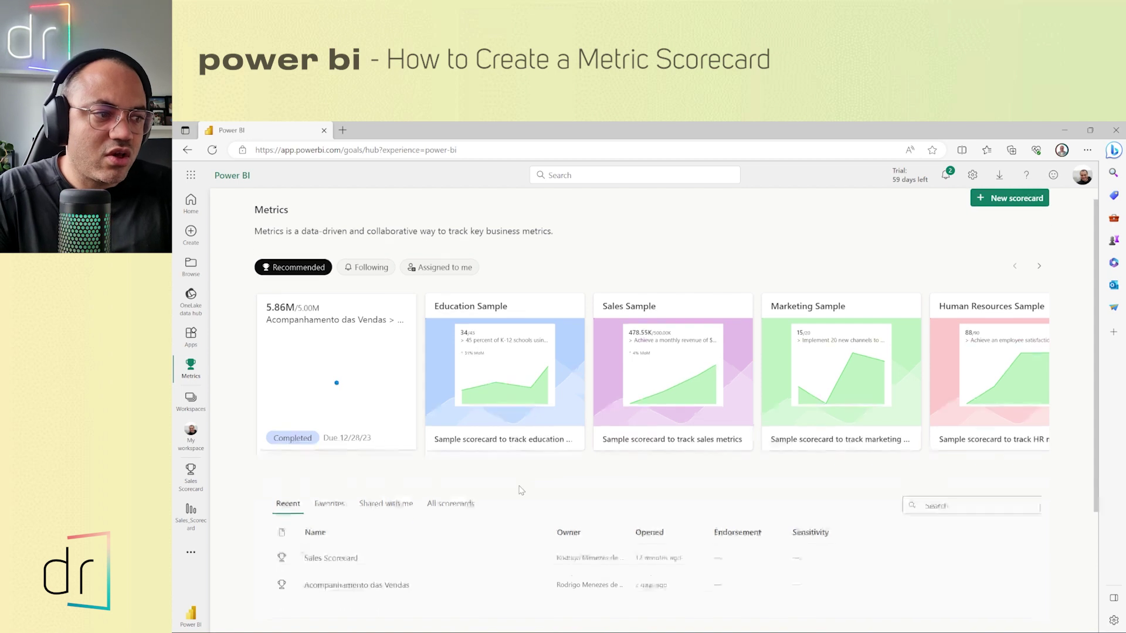
pyautogui.scroll(-3, 504, 469)
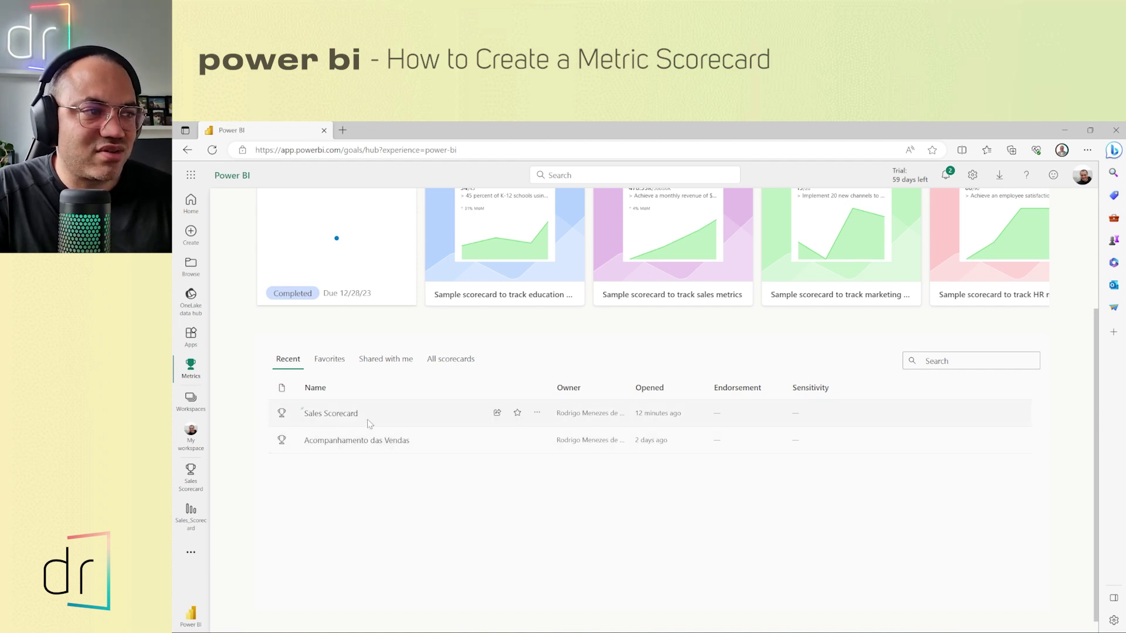
pyautogui.click(321, 415)
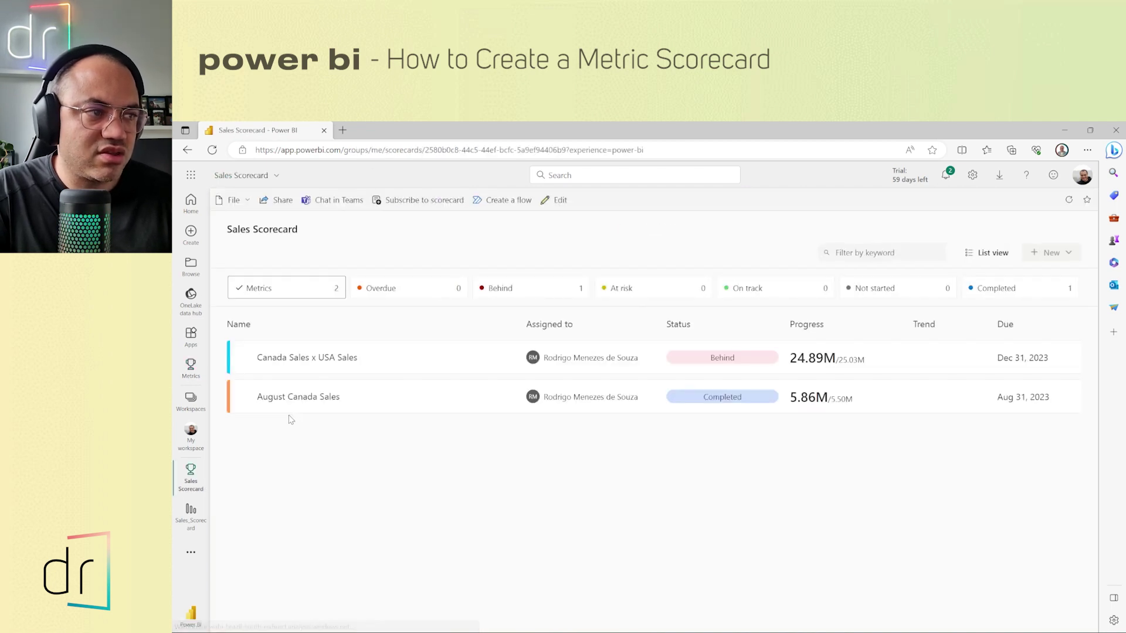